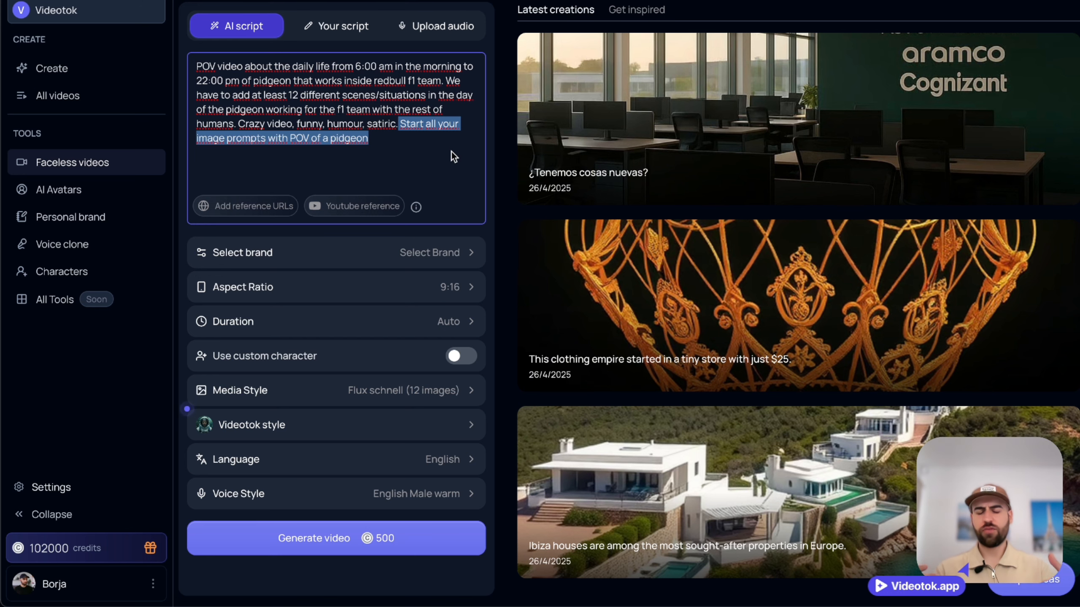
left_click(451, 151)
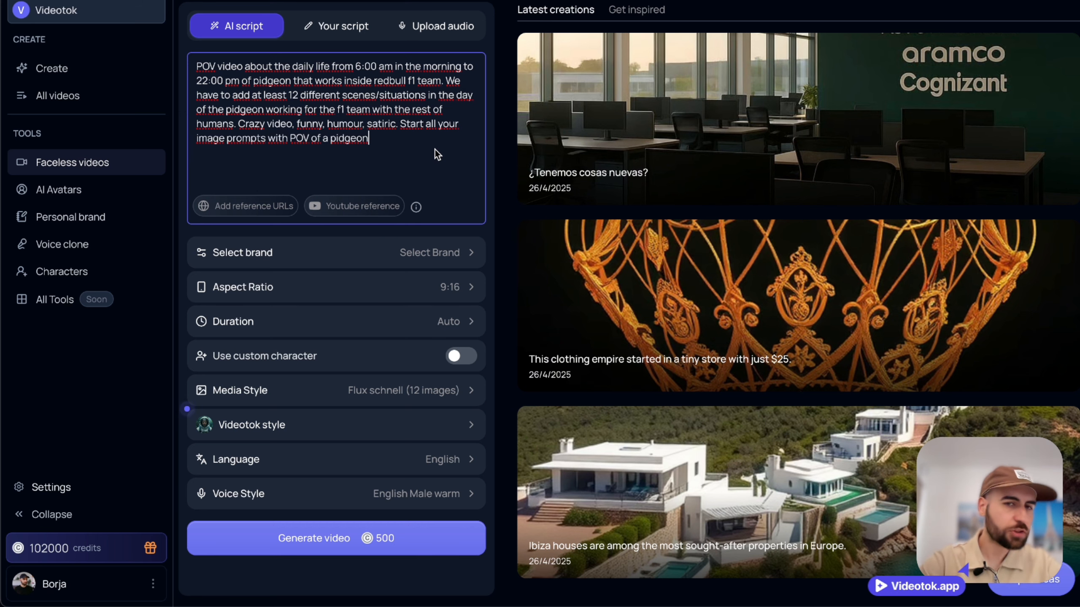
left_click_drag(462, 147, 401, 133)
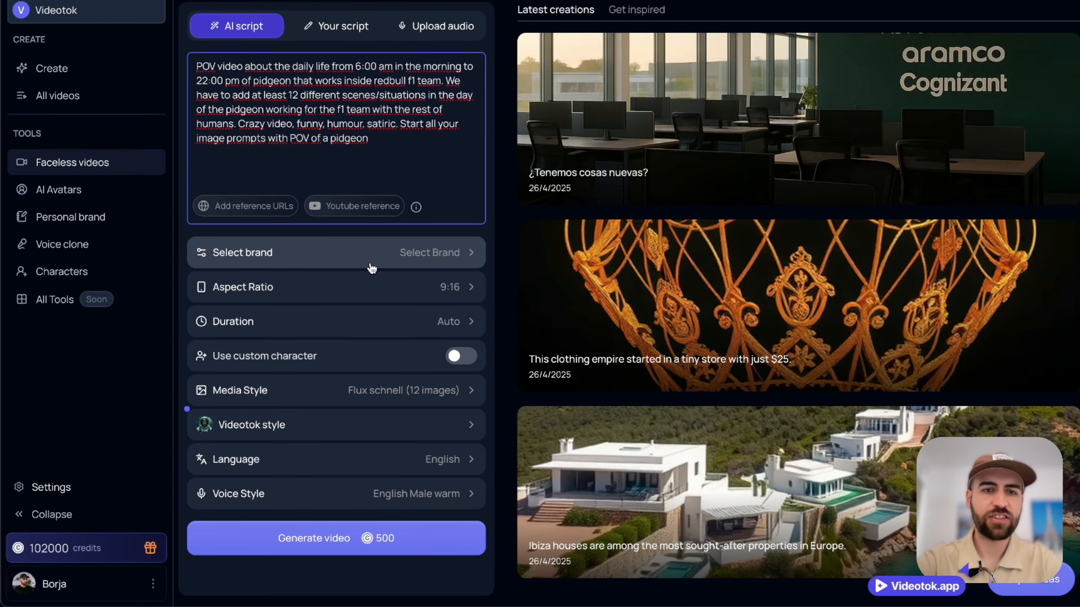
left_click(369, 265)
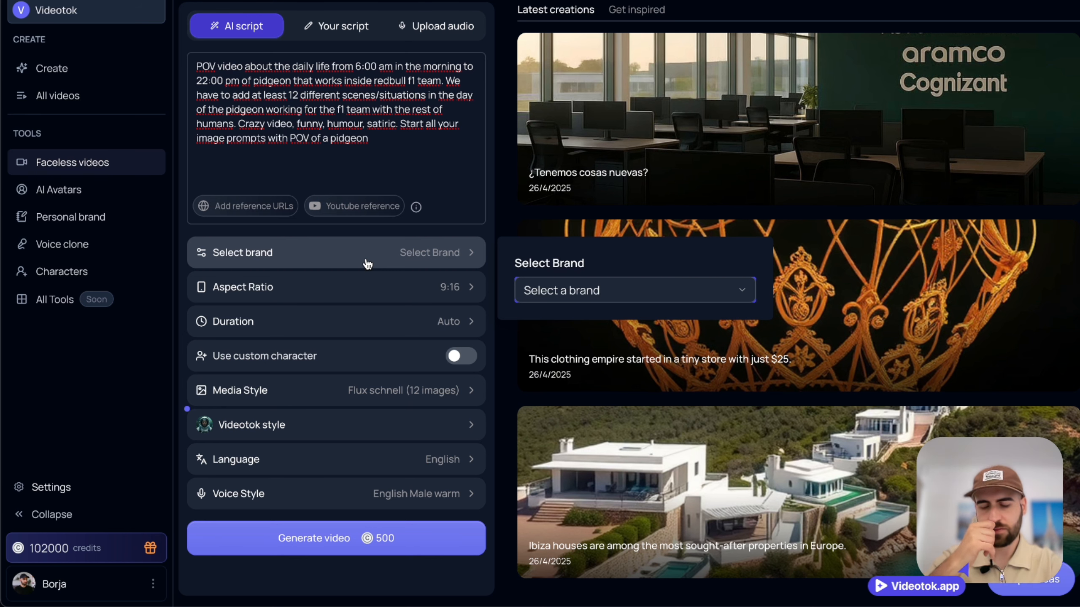
left_click(644, 289)
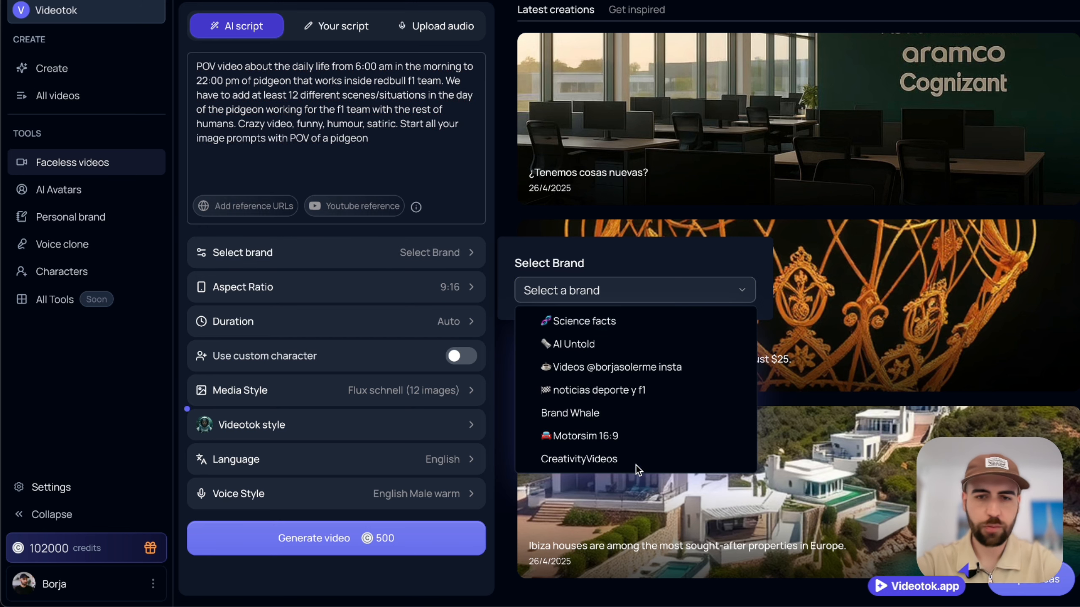
left_click(606, 261)
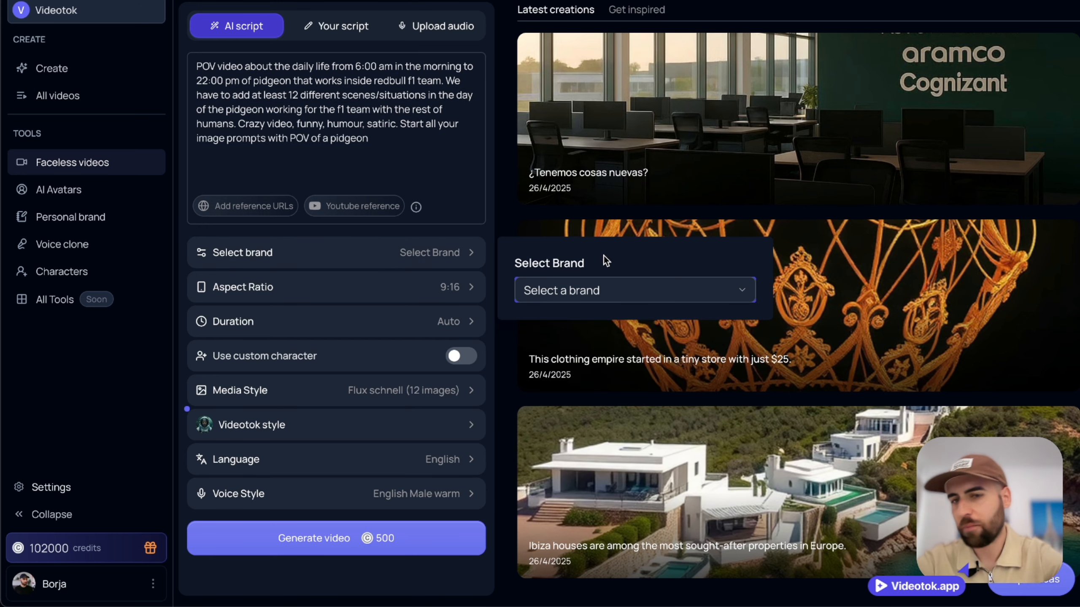
left_click(498, 229)
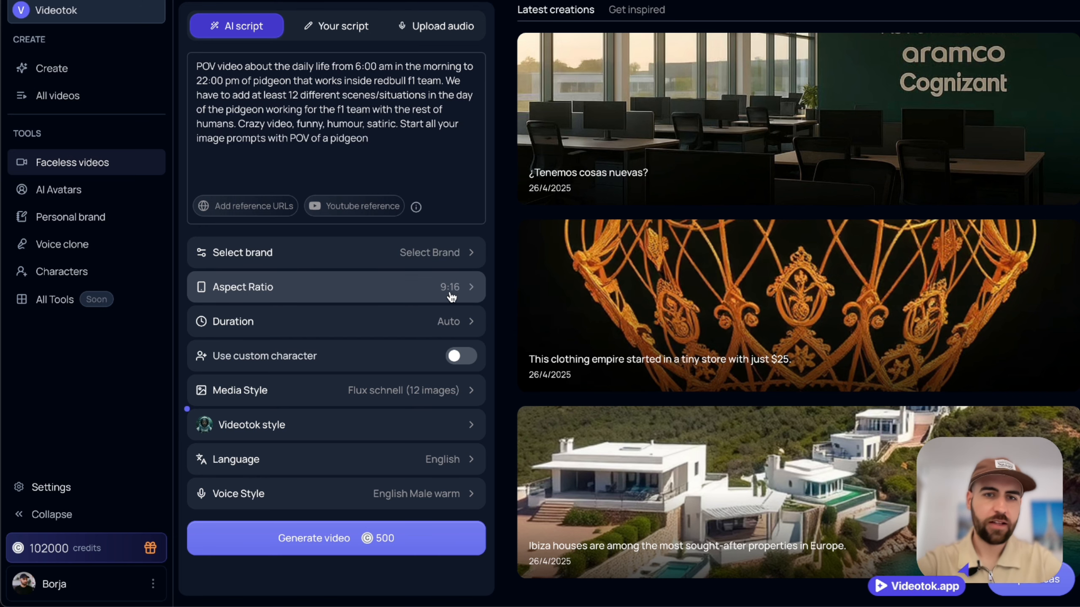
- Set the faceless video's approximate duration to 30 seconds
left_click(473, 286)
left_click(446, 337)
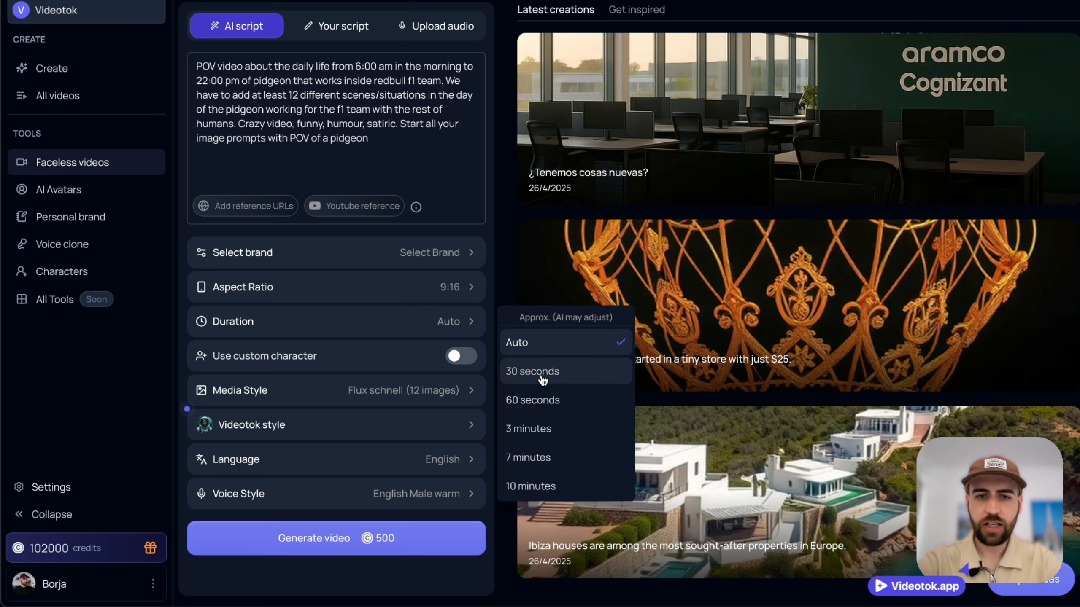
left_click(541, 375)
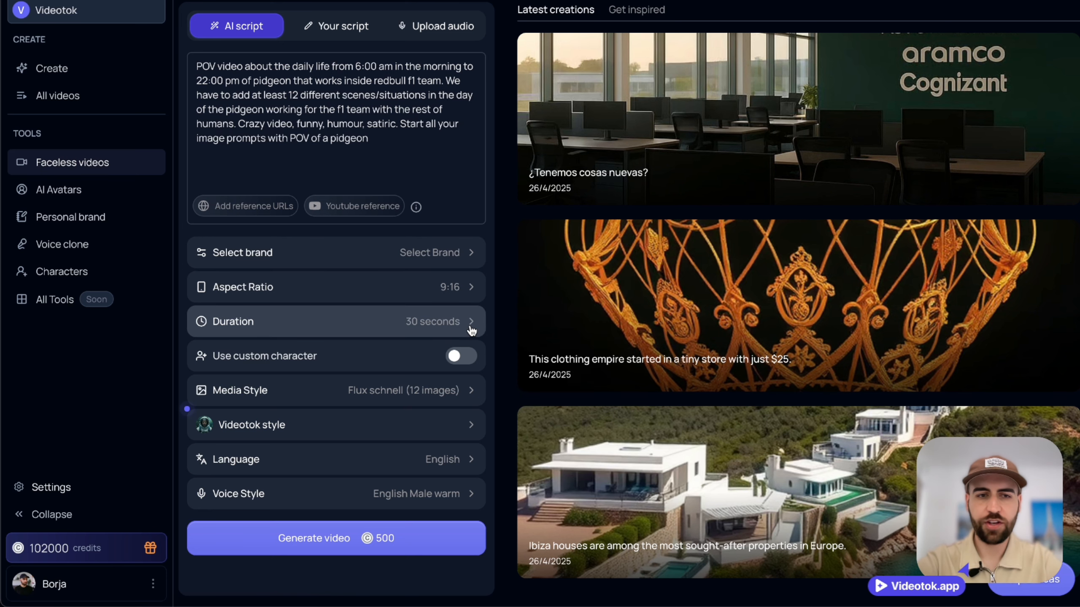
- Set the media style to GPT image High static images and the narrator voice to English Adam US Male
left_click(447, 394)
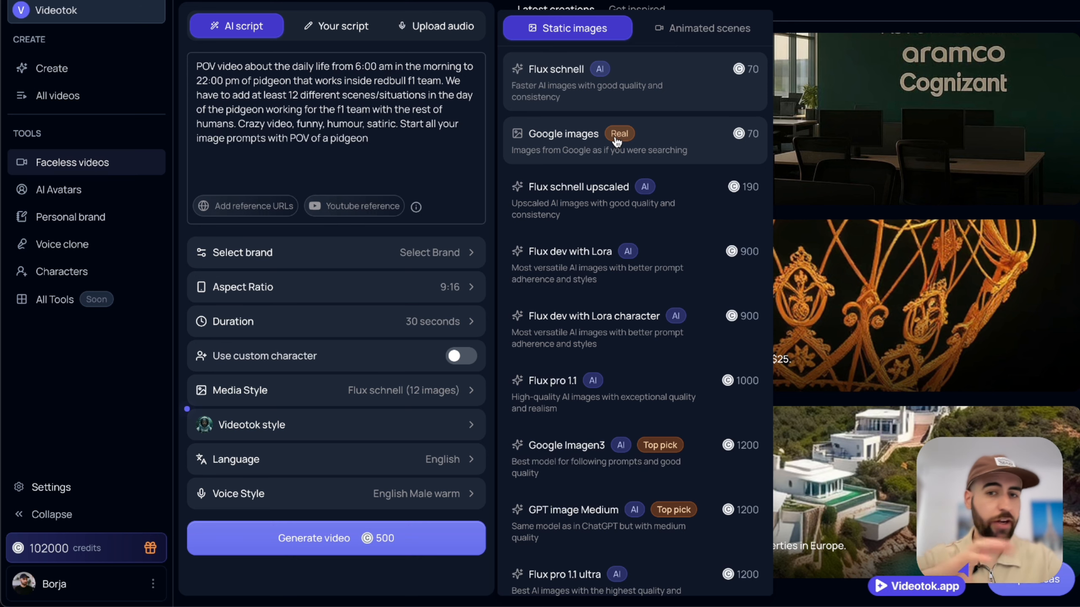
scroll(652, 383, "down", 3)
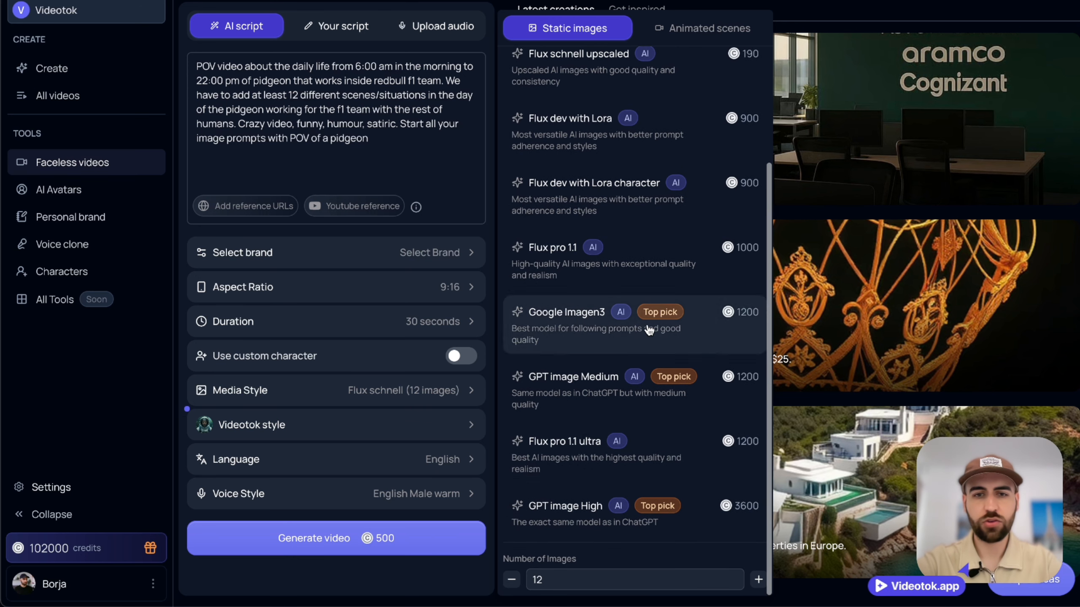
left_click(670, 522)
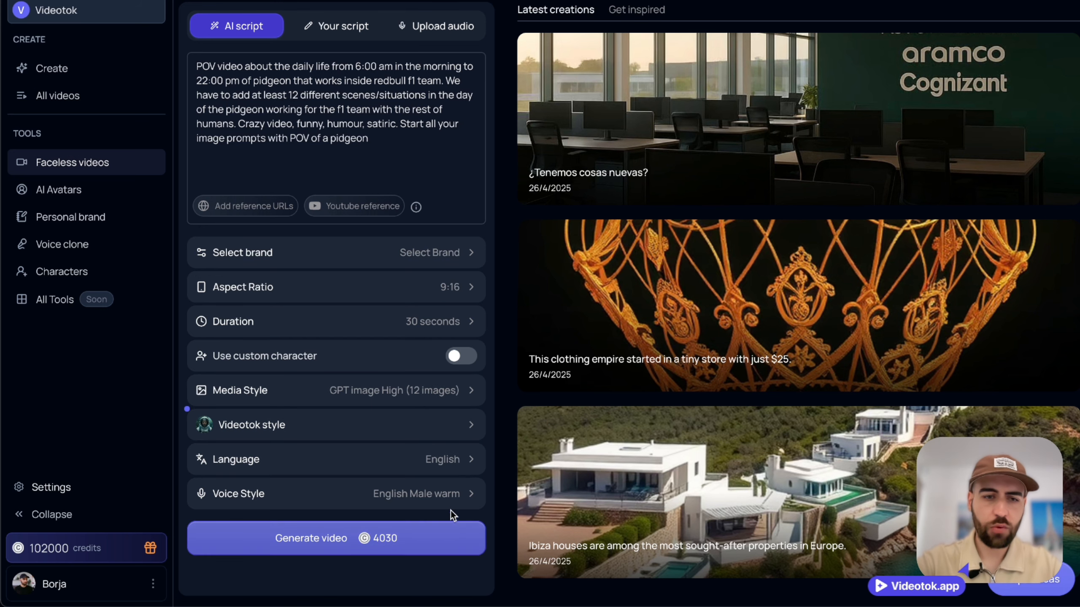
left_click(453, 498)
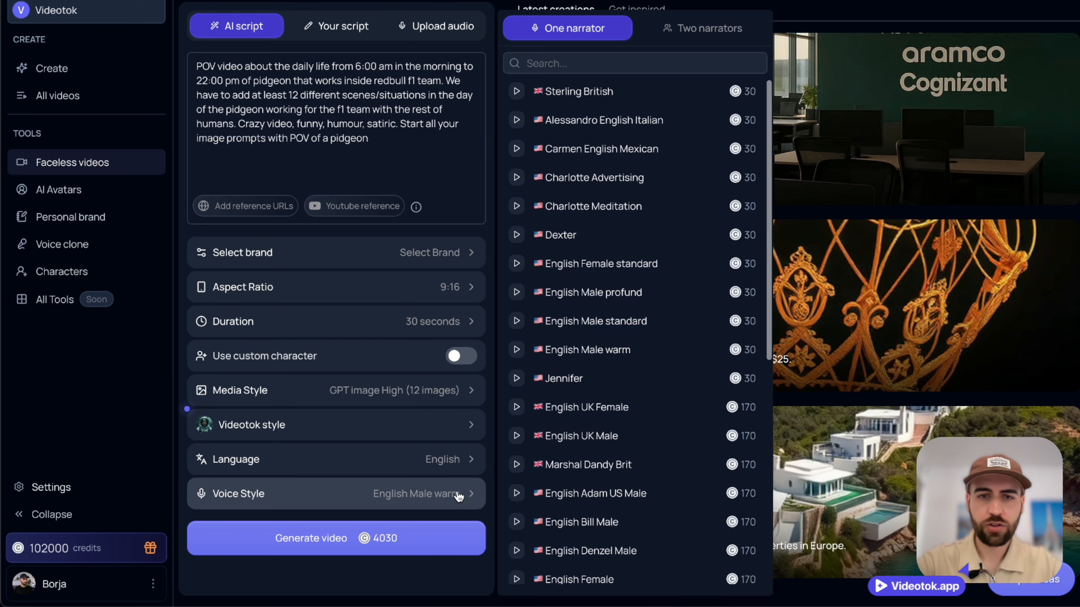
left_click(629, 493)
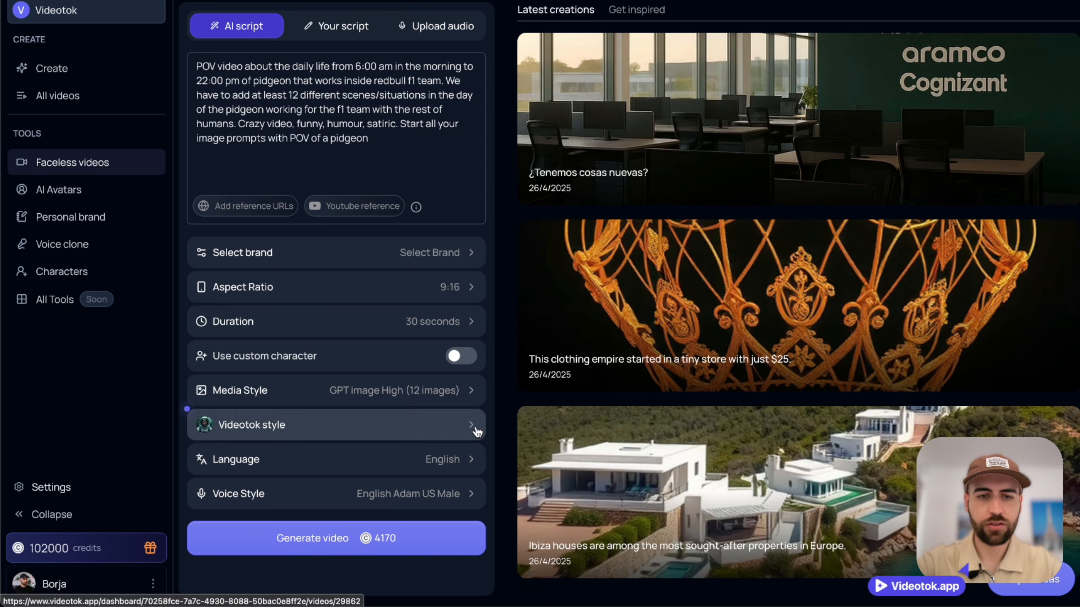
- Change the media style to animated scenes made with the Kling std 1.6 model
left_click(452, 396)
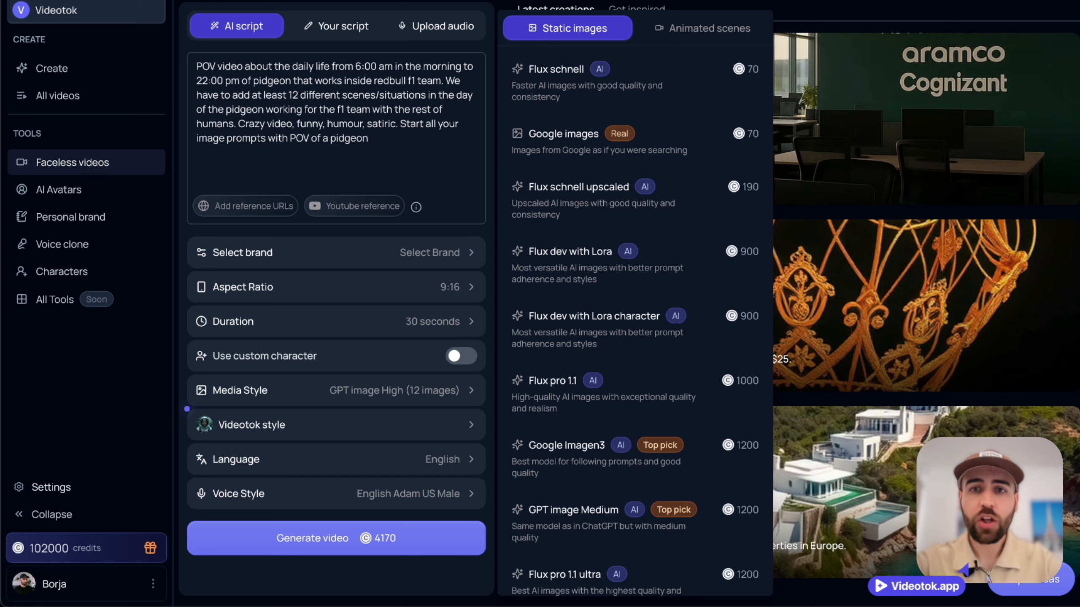
left_click(730, 23)
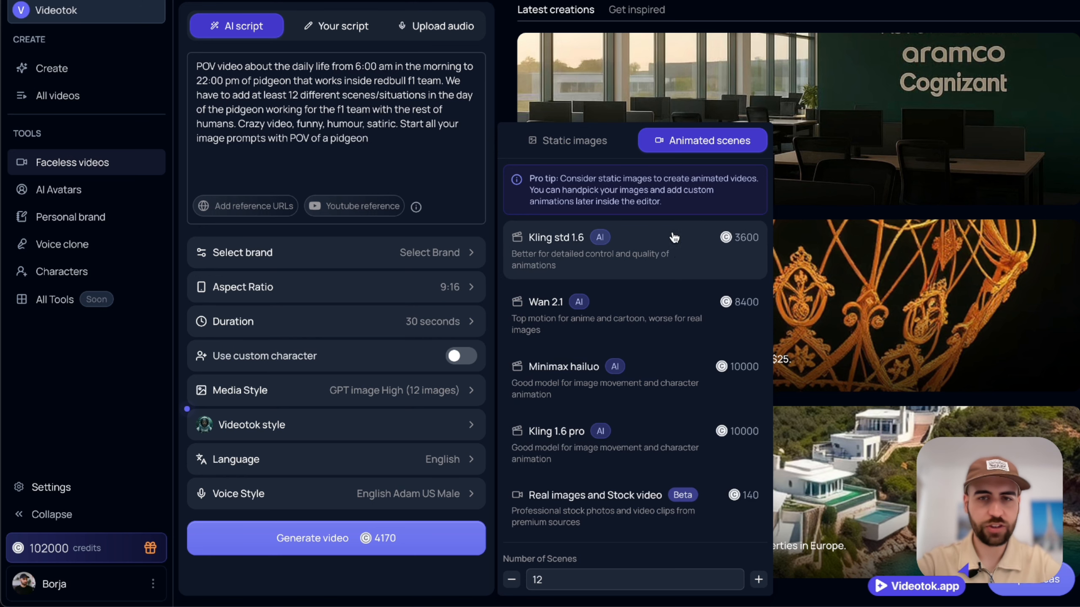
left_click(635, 249)
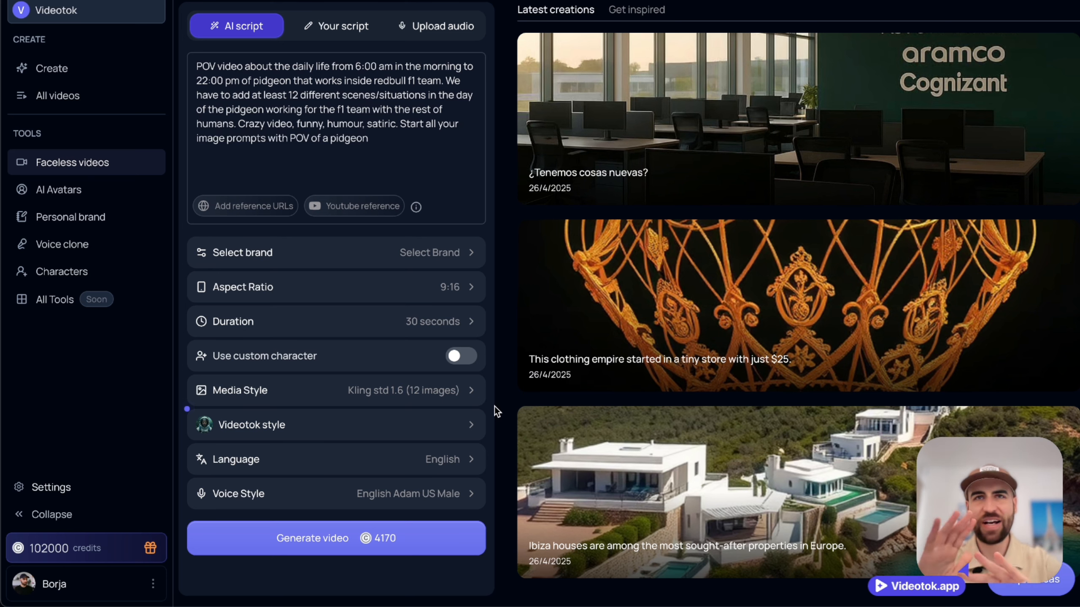
left_click(390, 123)
key("ctrl+a")
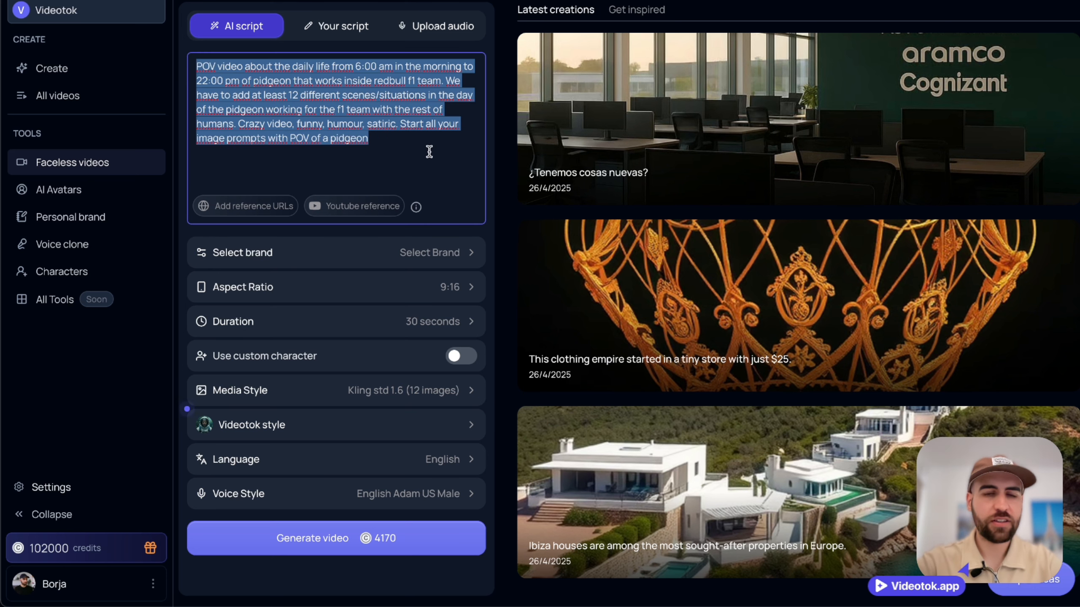
left_click(446, 166)
- Switch the media style back to static images with the GPT image High model
left_click(429, 391)
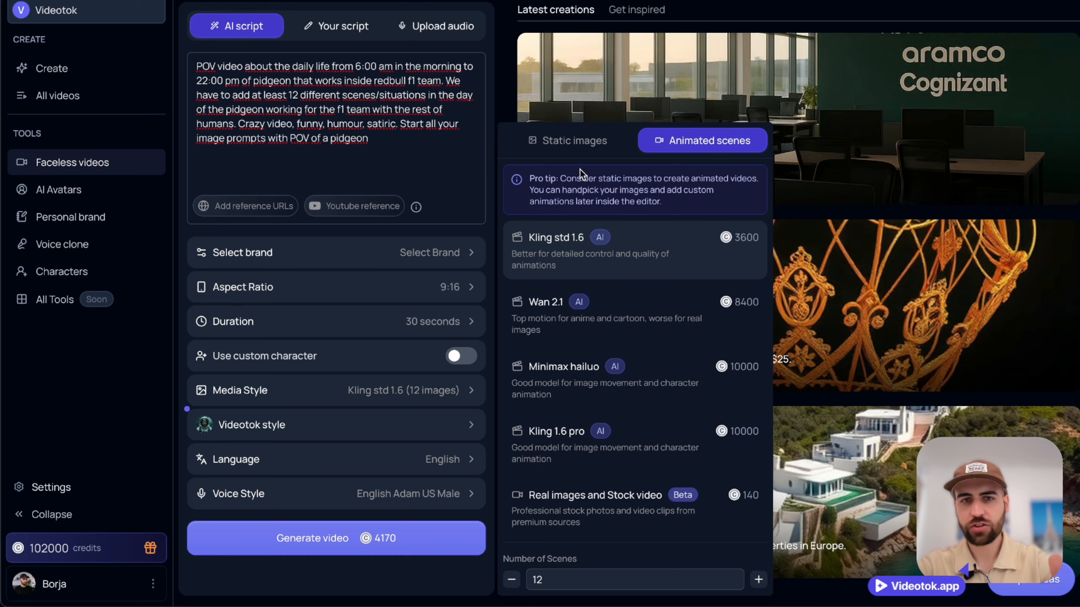
left_click(569, 140)
scroll(604, 549, "down", 3)
left_click(603, 548)
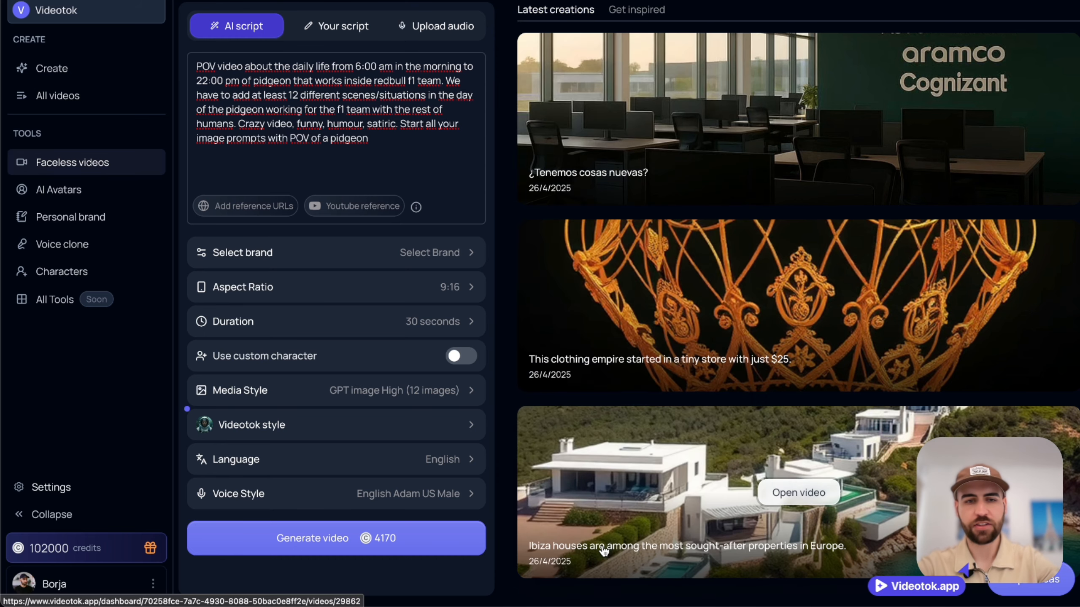
- Generate the script from the Red Bull F1 pigeon prompt and accept it to continue to the storyboard
left_click(454, 549)
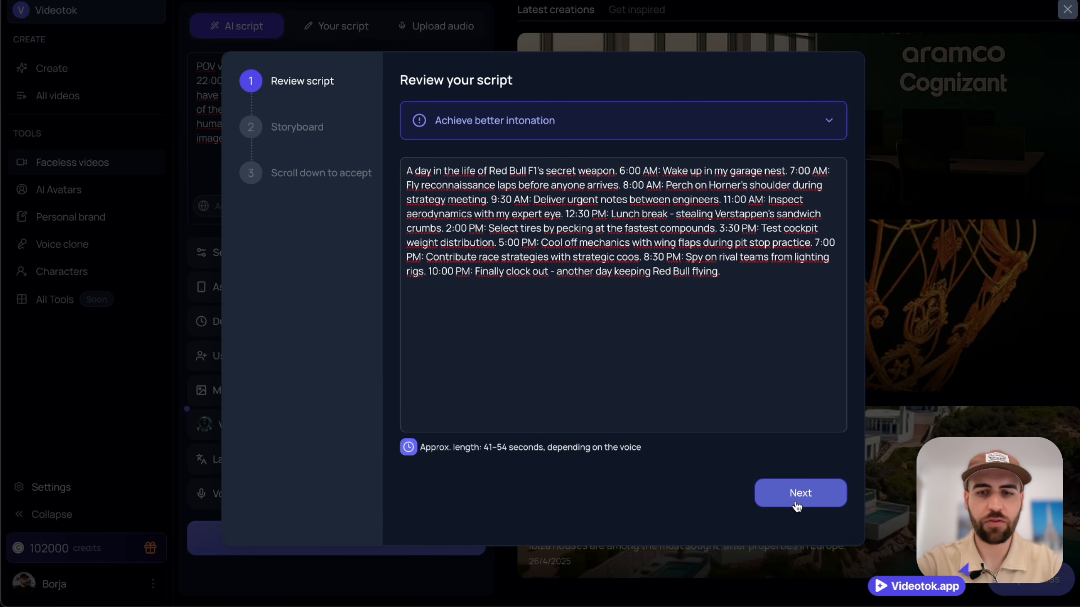
left_click(825, 590)
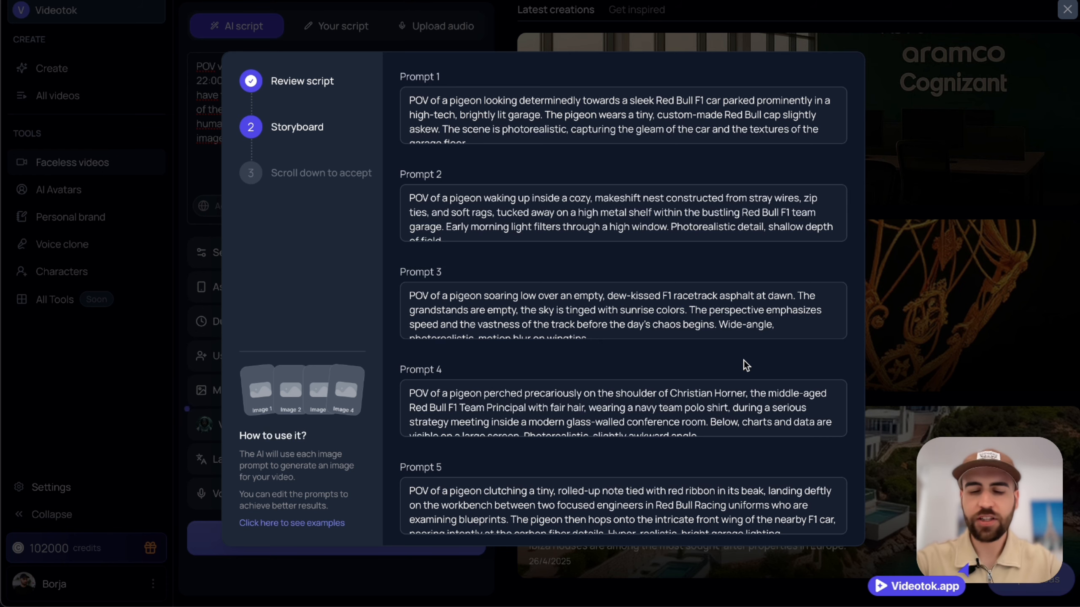
- Review the 12 storyboard prompts and create the static-image pigeon video from them
scroll(744, 363, "down", 8)
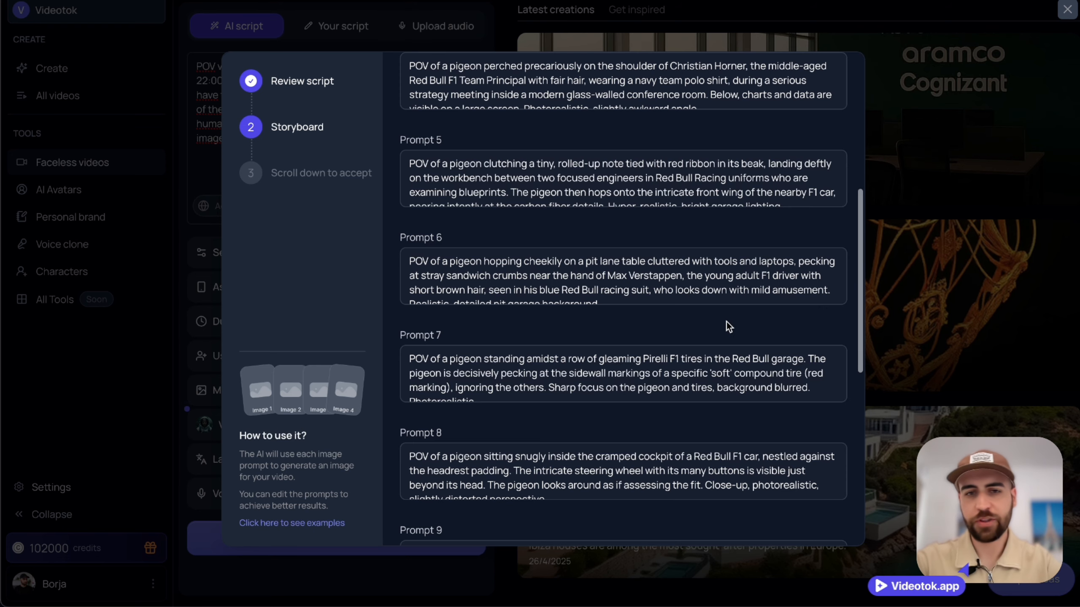
scroll(726, 321, "down", 10)
scroll(726, 321, "down", 2)
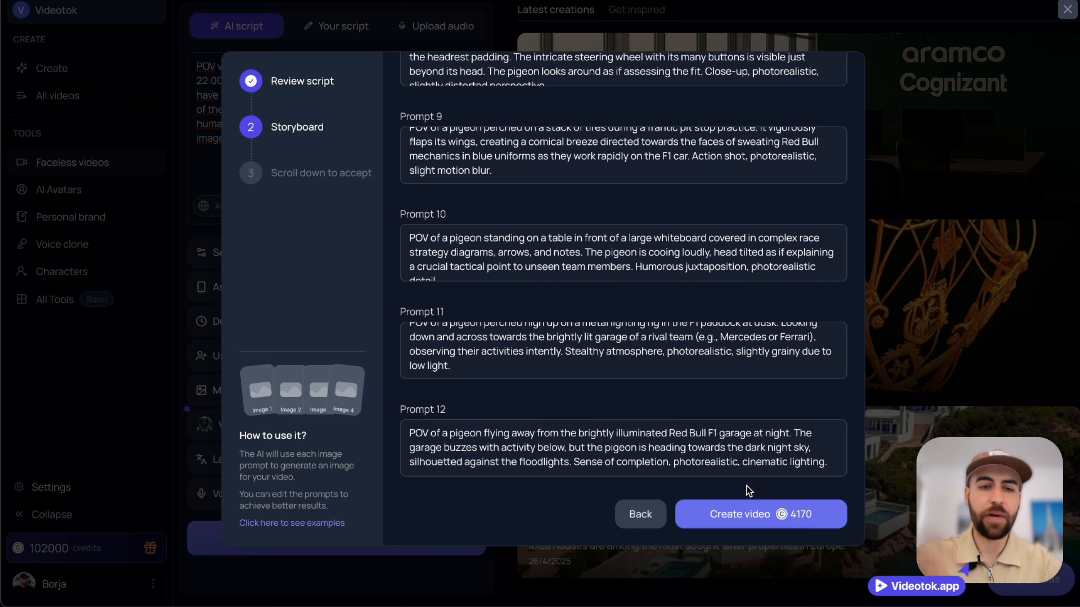
left_click(749, 516)
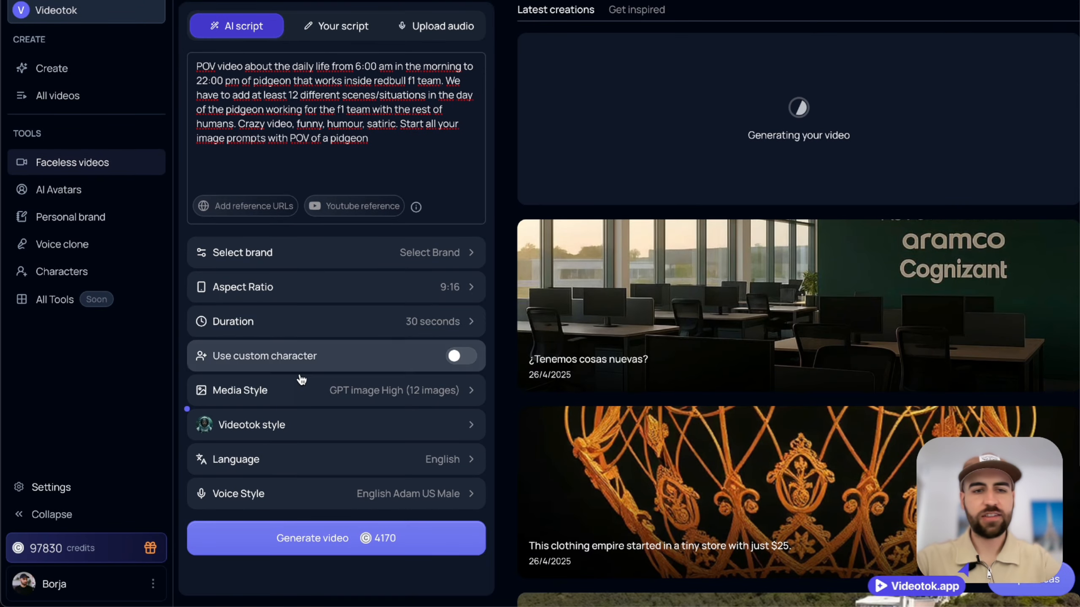
- Set the media style for a second video to animated scenes with the Kling std 1.6 model
left_click(302, 385)
left_click(713, 29)
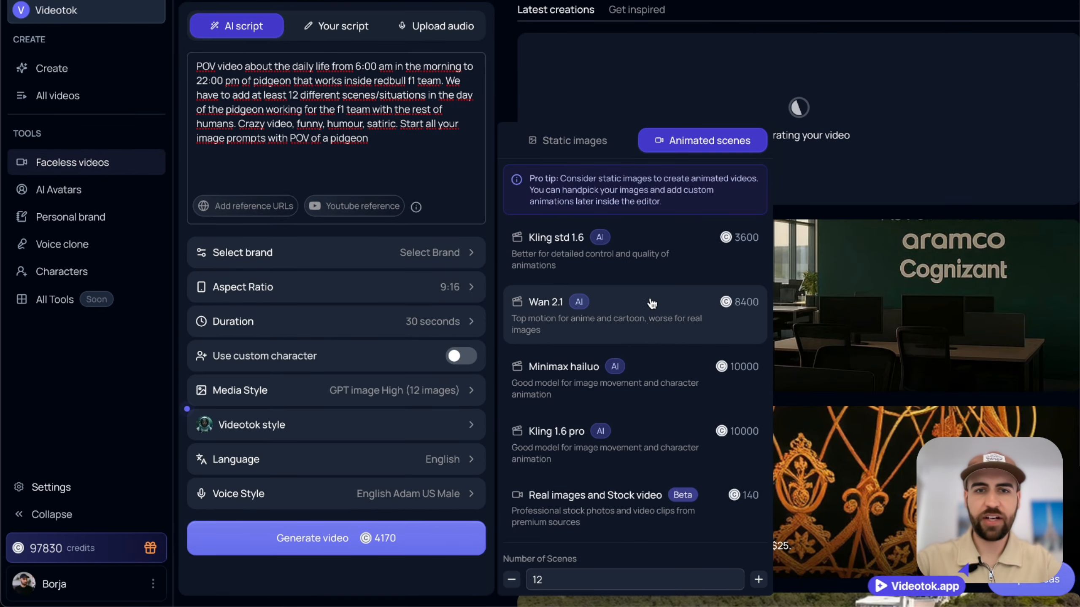
left_click(645, 264)
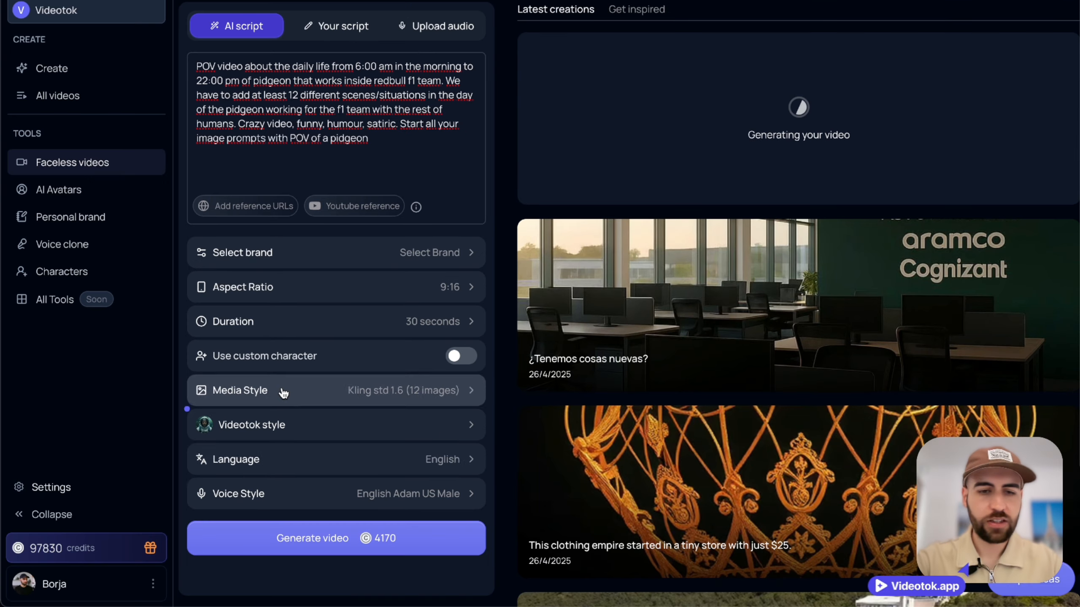
- Generate a new script for the animated pigeon video and accept it to continue to the storyboard
left_click(328, 552)
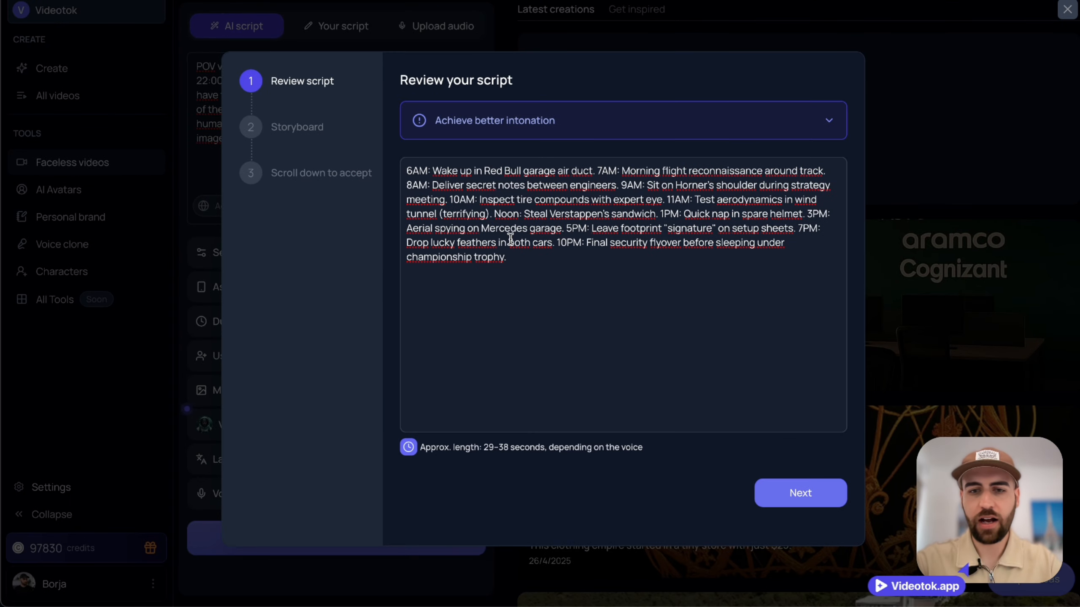
left_click(771, 493)
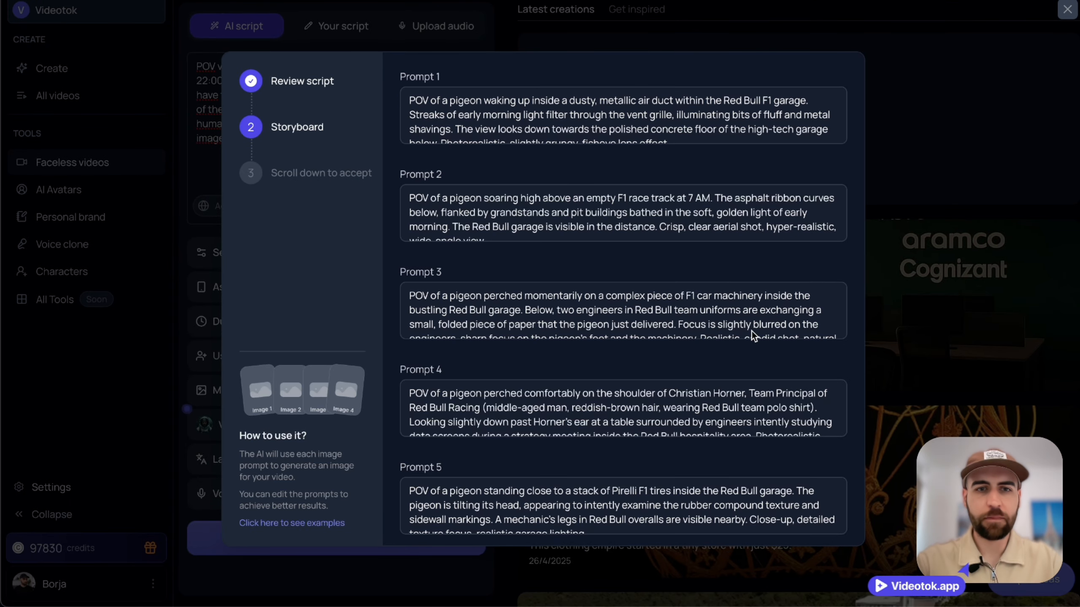
- Examine the new storyboard prompts, checking that each one starts with POV of a pigeon
scroll(748, 297, "down", 2)
scroll(748, 296, "down", 3)
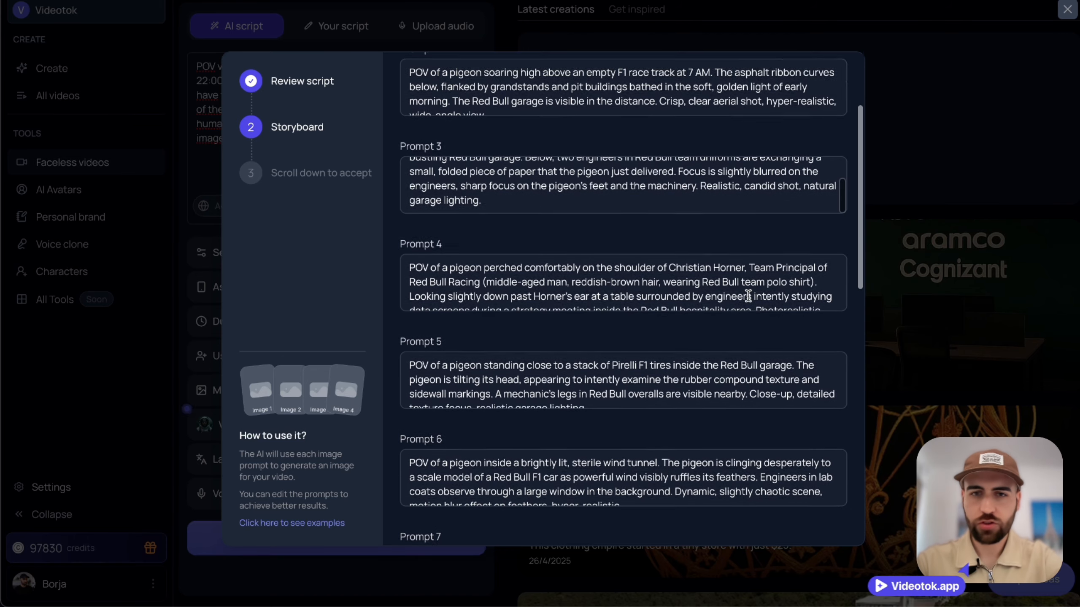
scroll(750, 302, "up", 5)
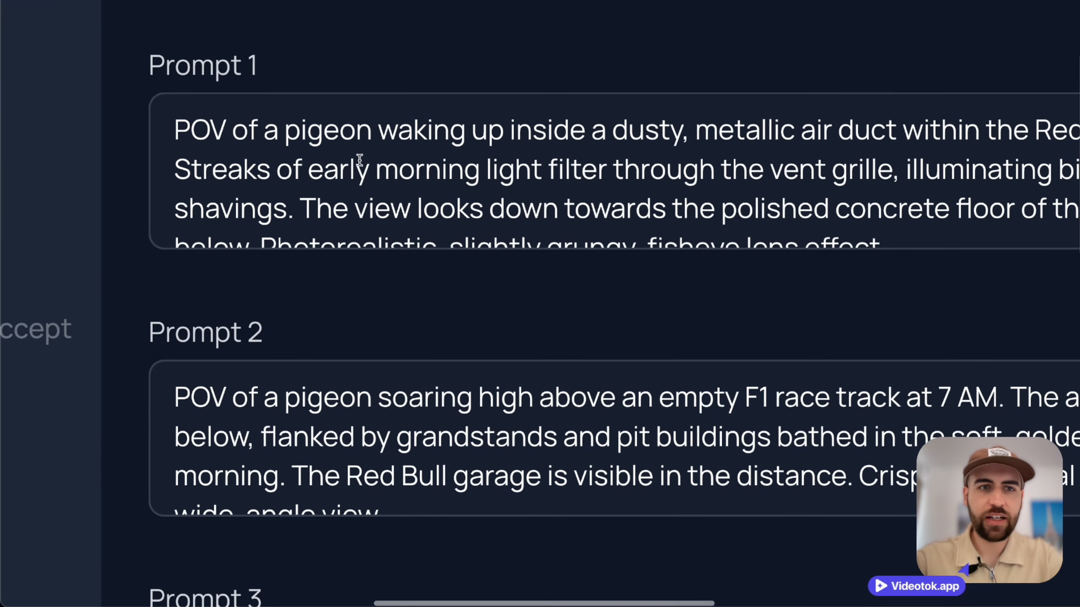
left_click_drag(409, 99, 488, 99)
left_click_drag(174, 404, 458, 404)
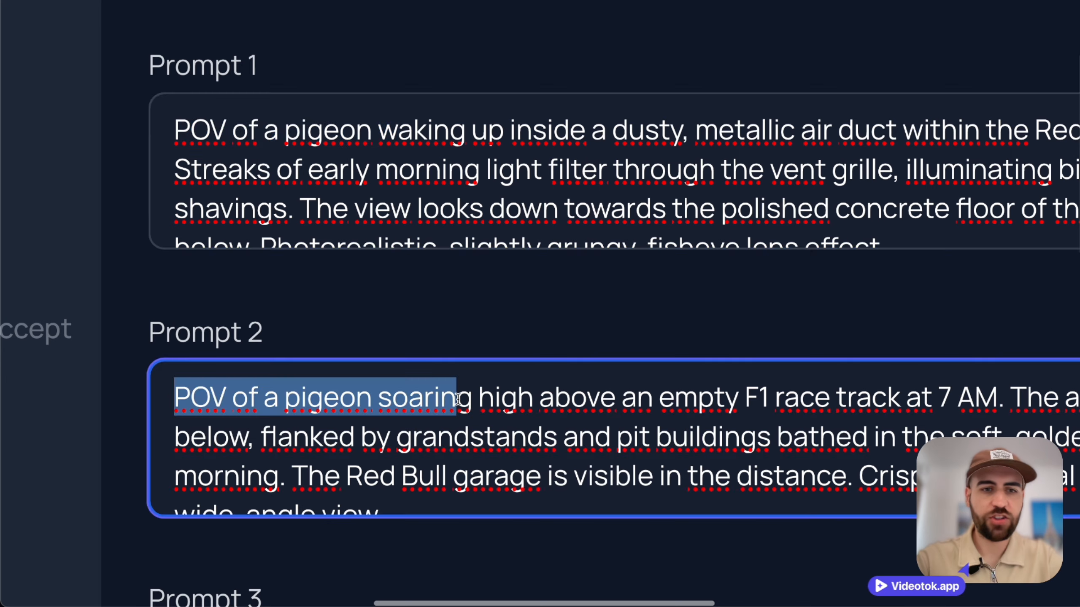
left_click(469, 297)
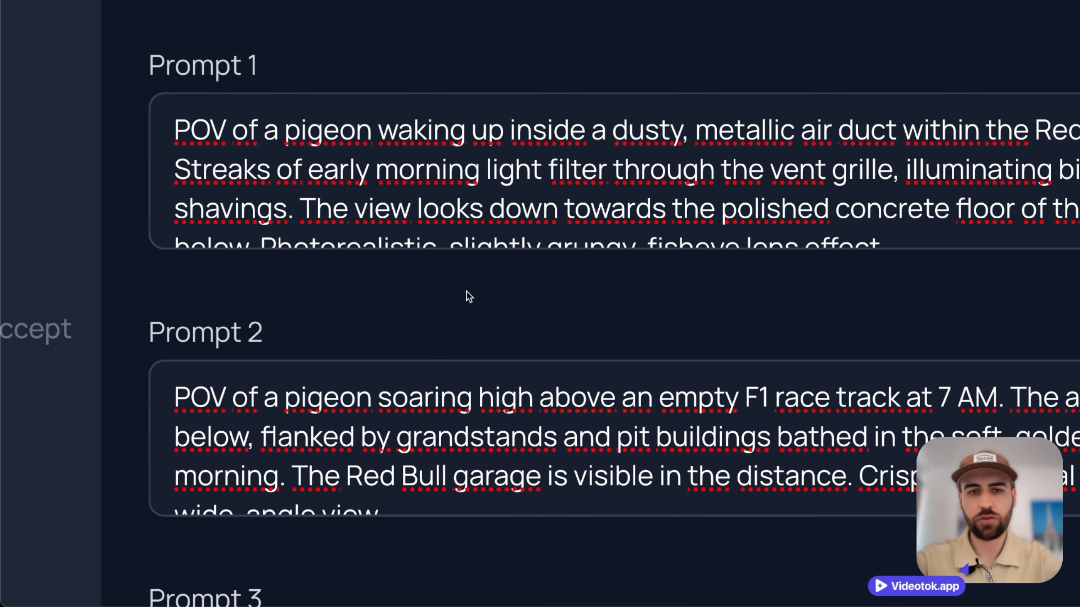
left_click(676, 161)
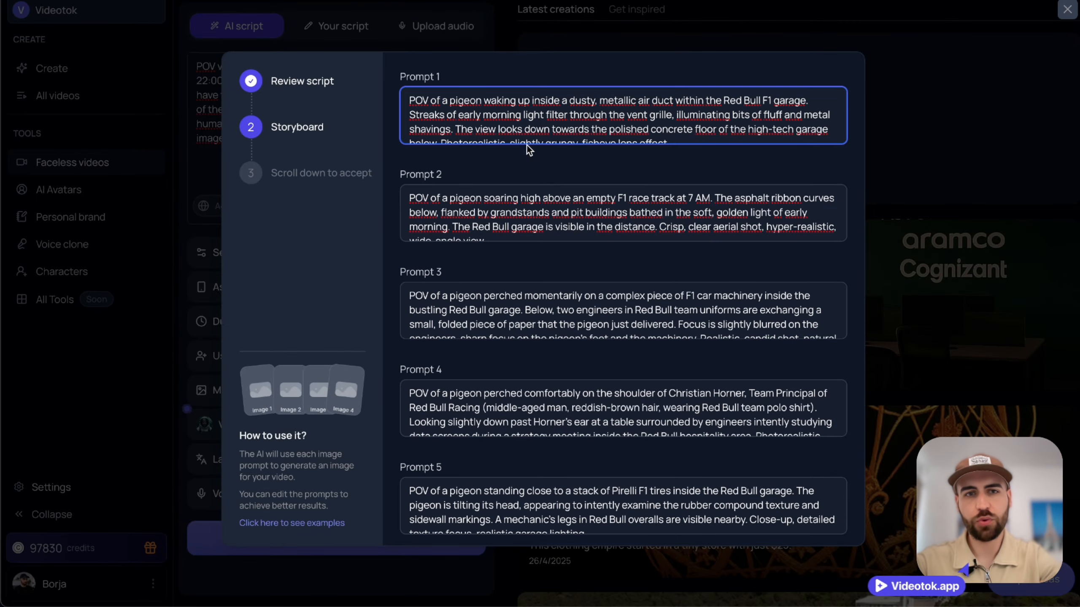
left_click(563, 170)
- Accept the 12 storyboard prompts and create the animated pigeon video
scroll(564, 169, "down", 1)
scroll(563, 168, "down", 15)
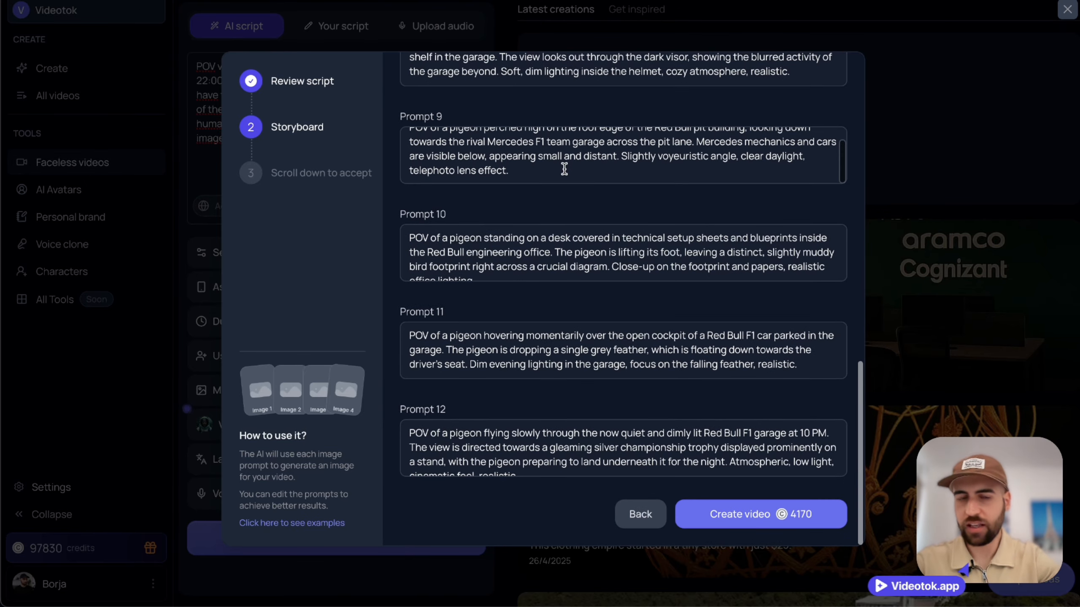
left_click(697, 523)
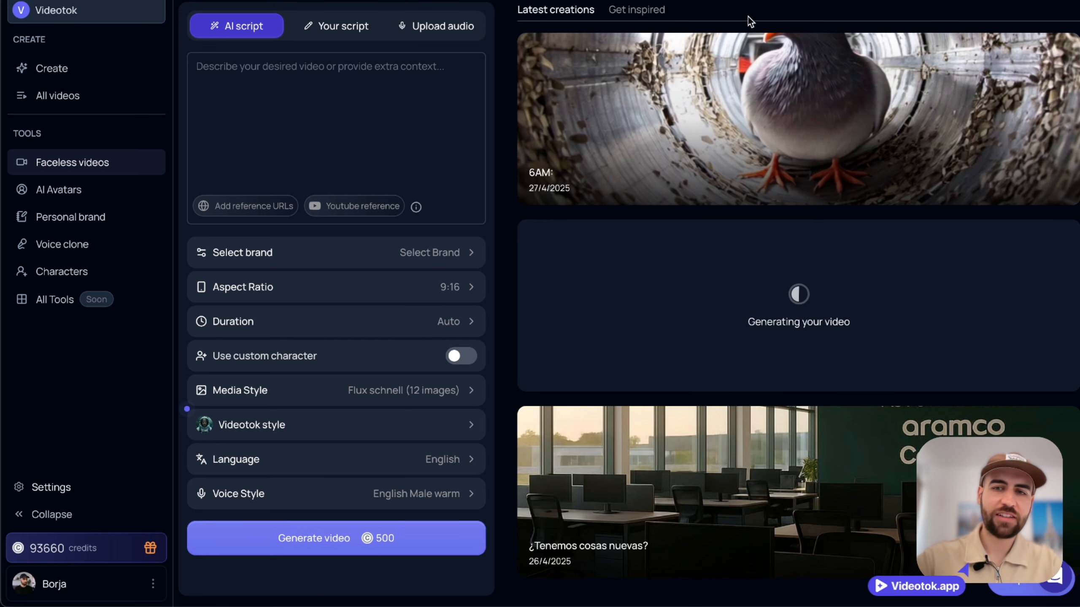
- Open the pigeon video titled "6AM:" for editing and set its playback speed to 1.1x
mouse_move(790, 111)
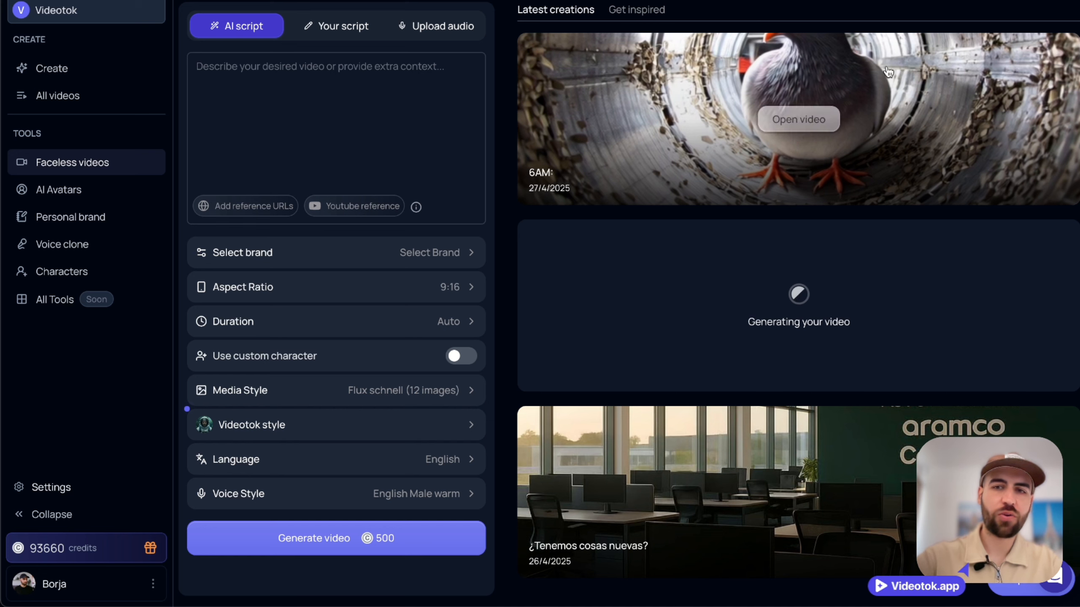
left_click(792, 128)
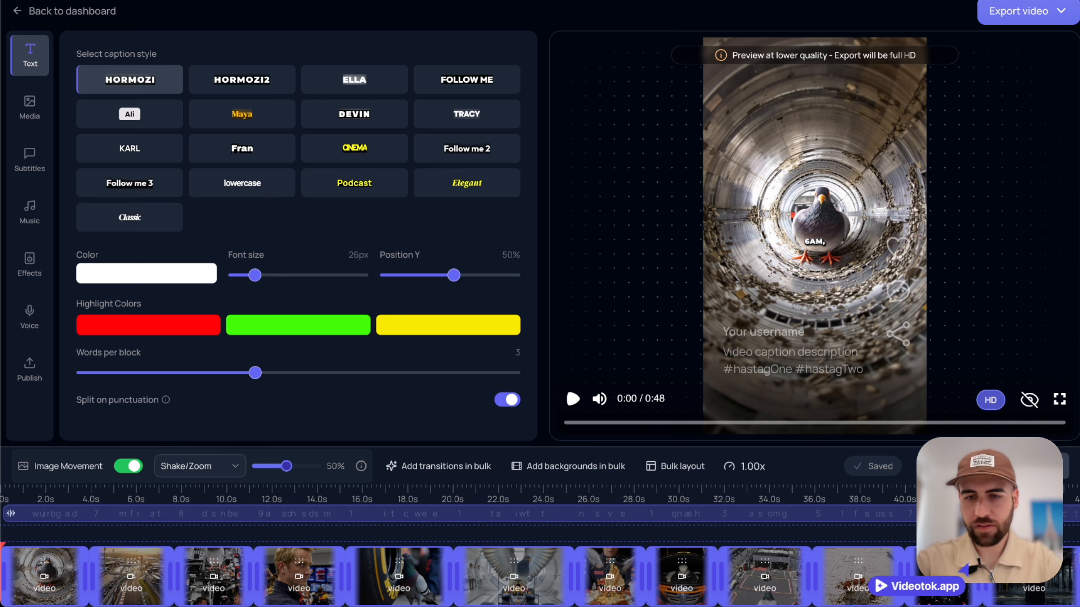
left_click(742, 475)
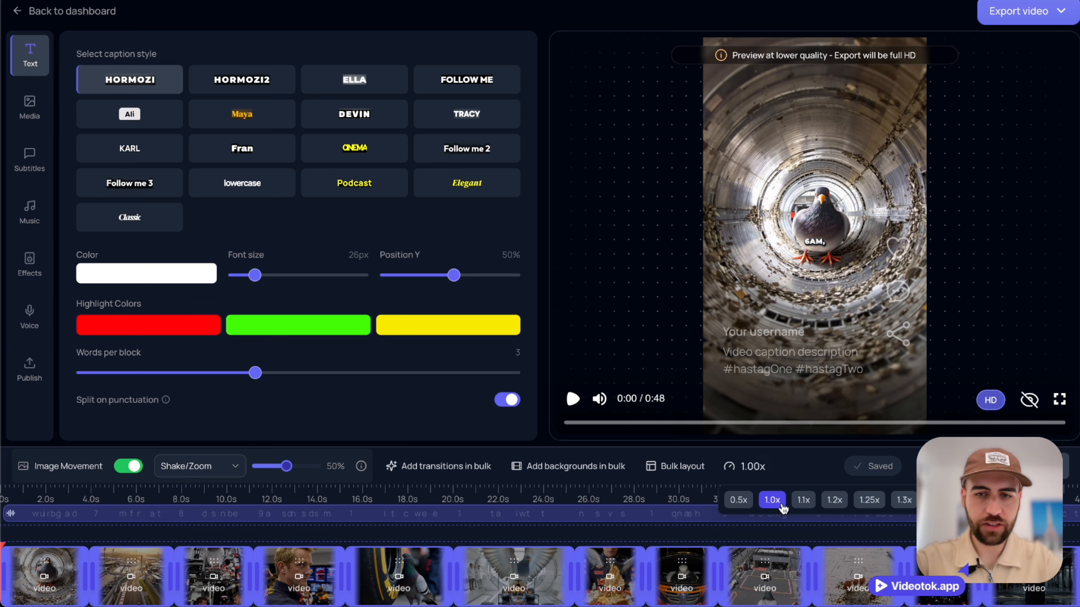
left_click(802, 502)
- Add empty, fade and slide blur transitions in bulk to all clips
left_click(422, 466)
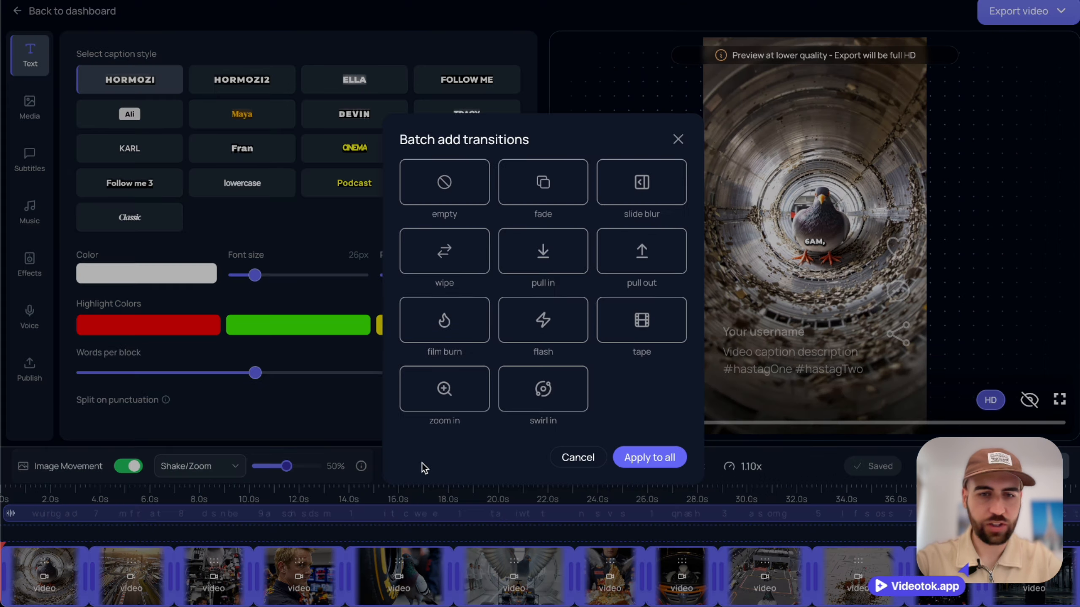
left_click(553, 189)
left_click(448, 197)
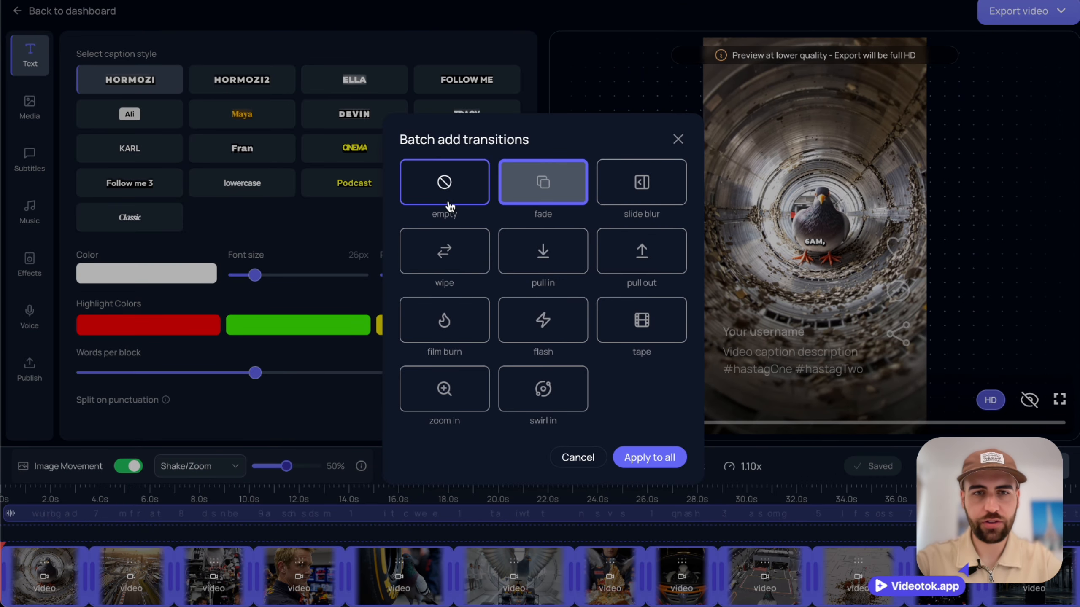
left_click(679, 201)
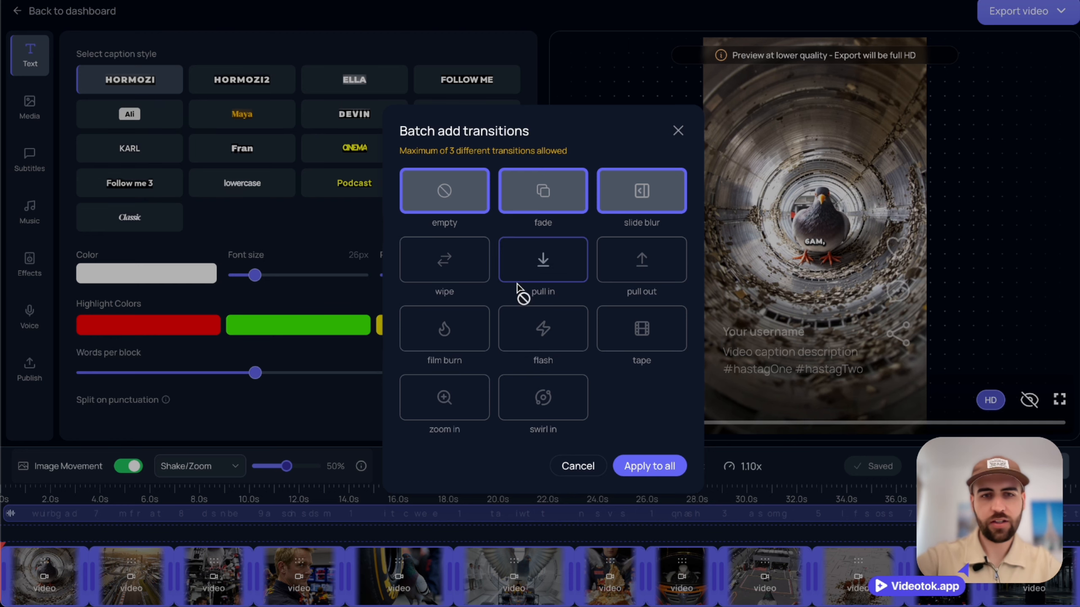
left_click(658, 466)
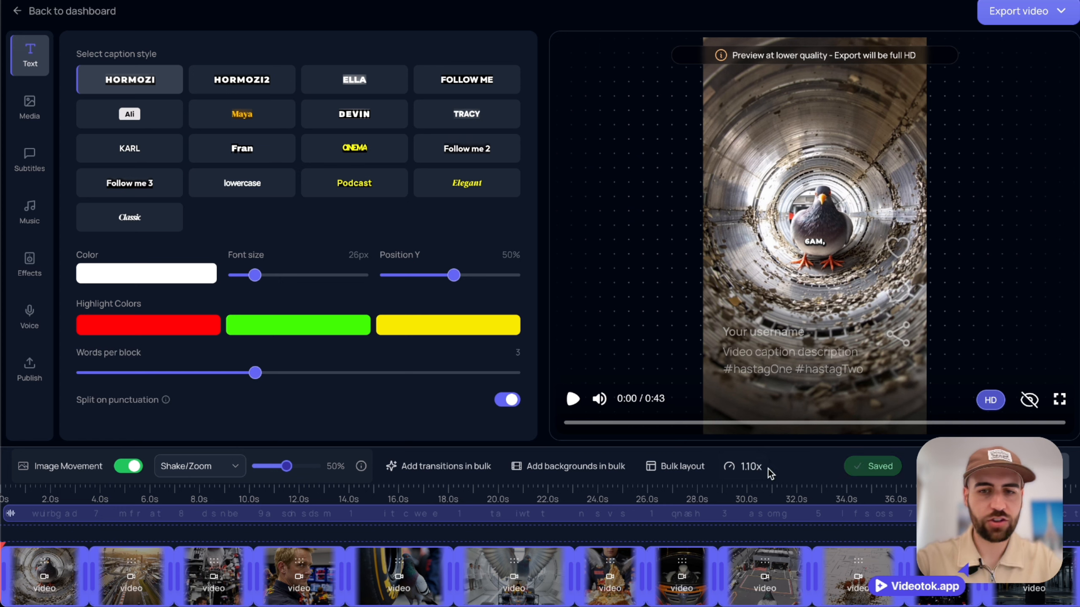
- Try out several caption styles on the video and choose Follow me 2
left_click(264, 187)
left_click(129, 148)
left_click(310, 113)
left_click(327, 154)
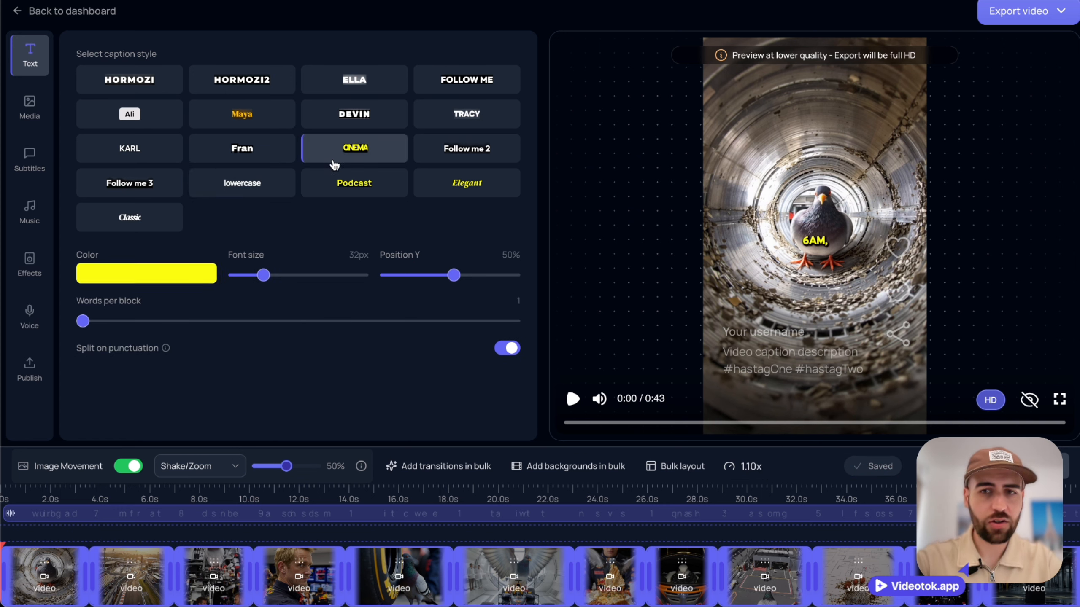
left_click(436, 187)
left_click(376, 187)
left_click(472, 154)
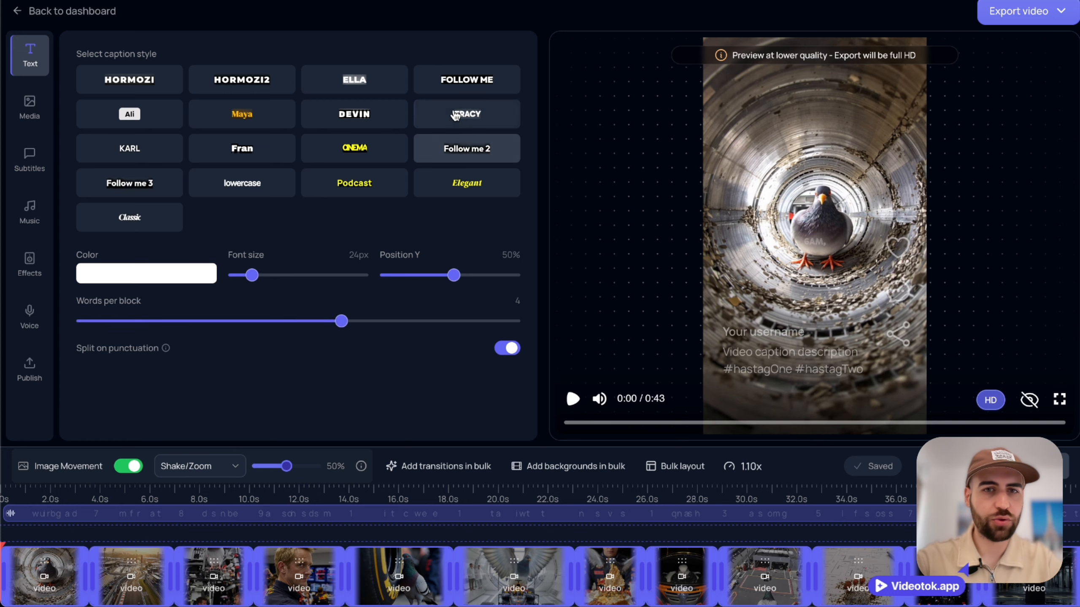
left_click(455, 115)
left_click(386, 115)
left_click(471, 159)
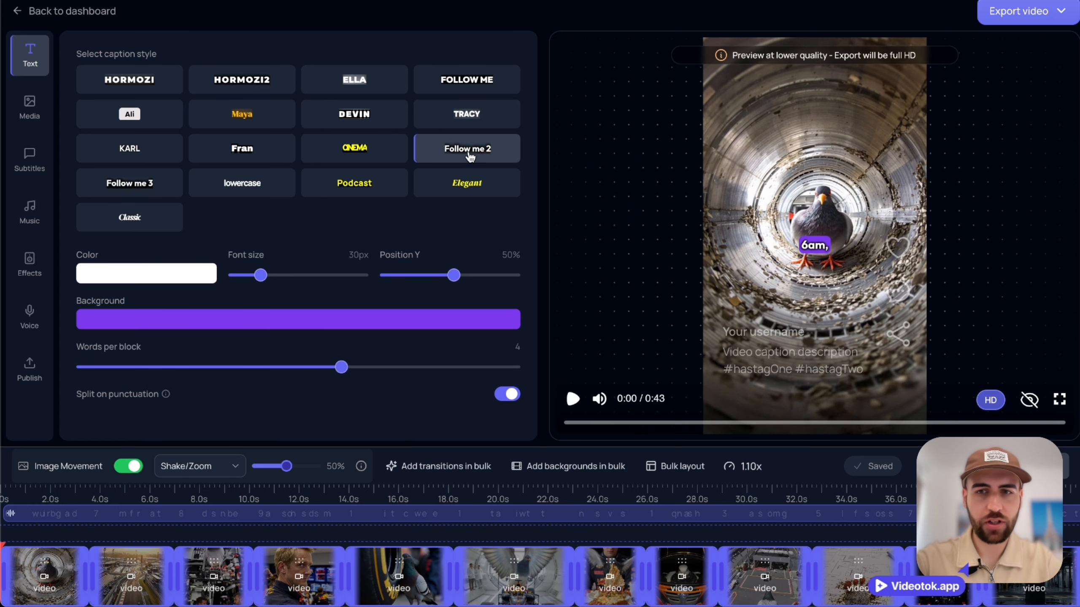
- Set the captions to 3 words per block, a 24px font size and a vertical position of 56%
left_click(255, 368)
left_click(259, 277)
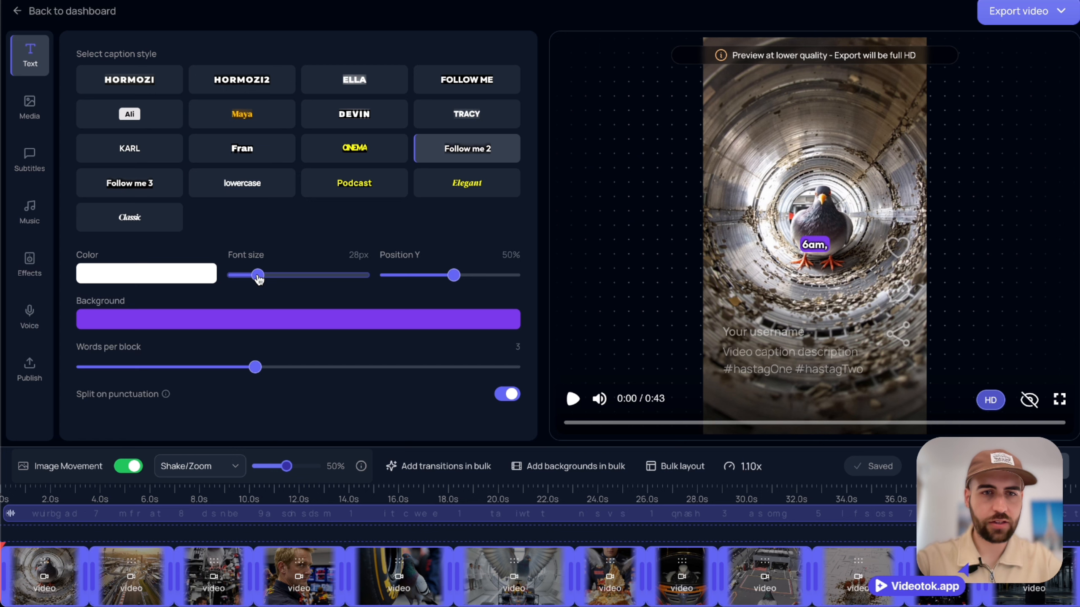
left_click_drag(258, 275, 252, 276)
left_click(463, 275)
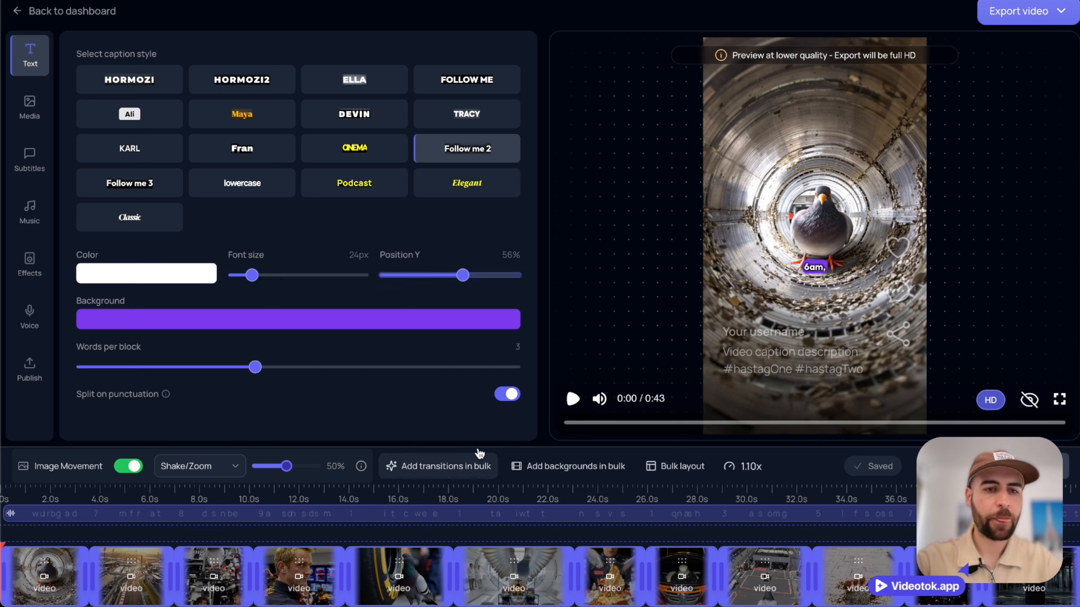
- Turn off image movement and play the edited pigeon video's preview
left_click(124, 466)
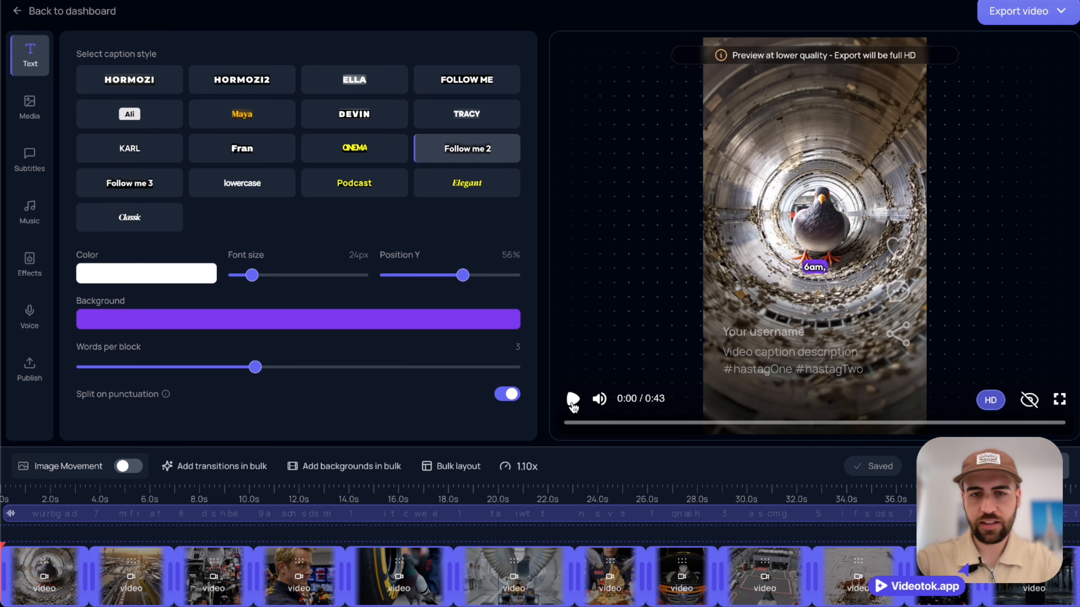
left_click(573, 400)
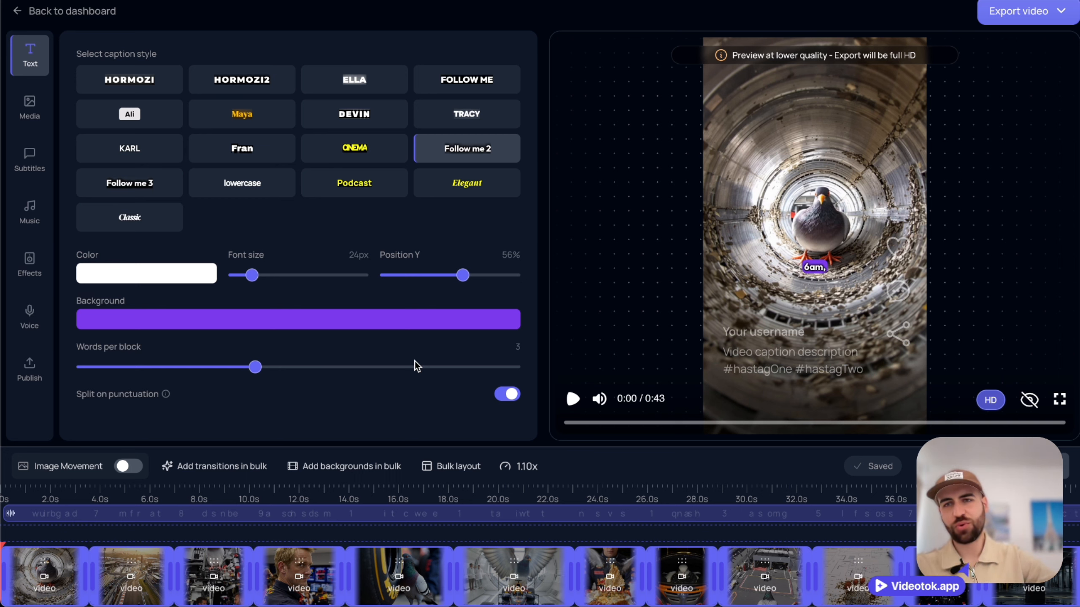
- Look through the available background music tracks and sound effects
left_click(1060, 11)
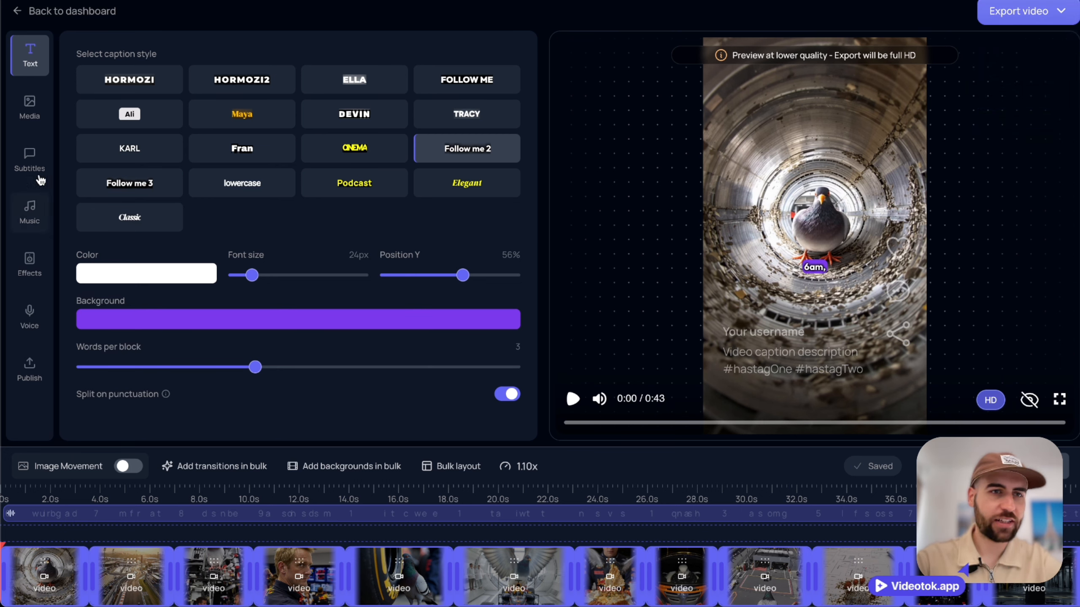
left_click(31, 213)
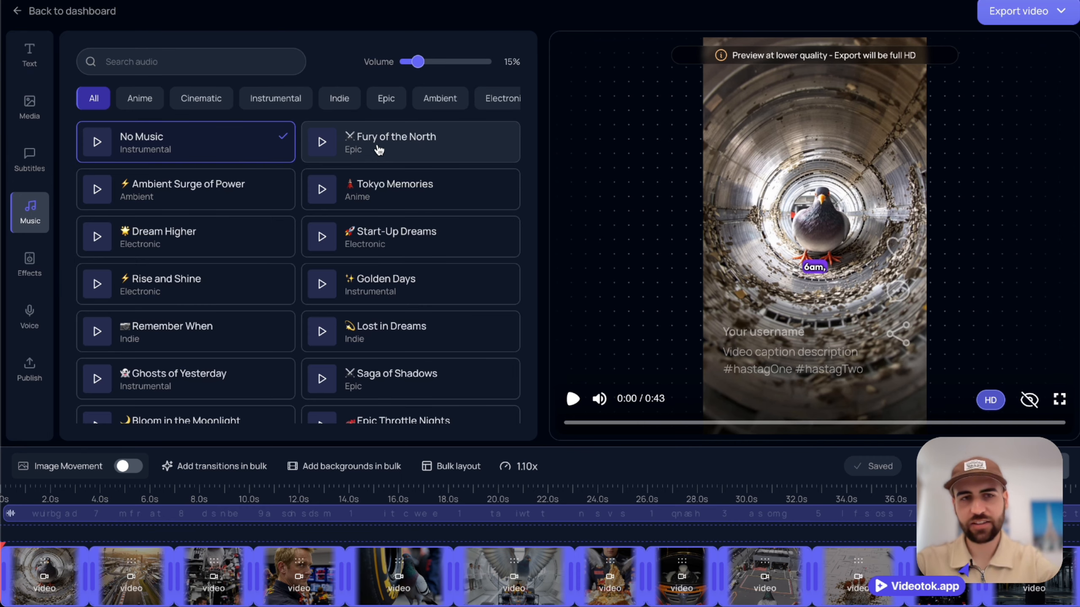
left_click(30, 263)
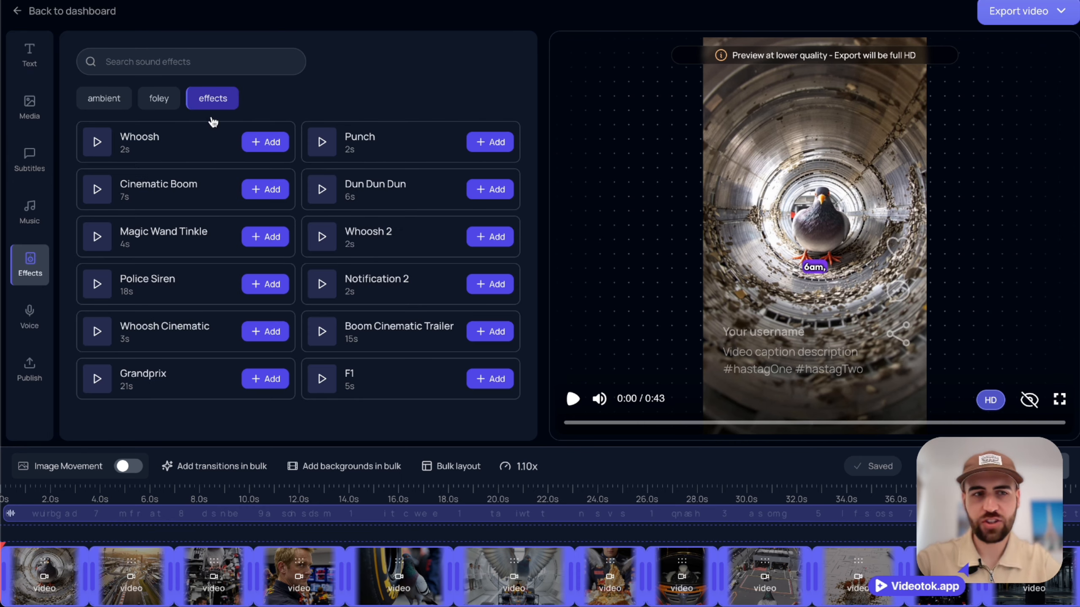
- Generate a YouTube description and hashtags for the video and select the suggested title
left_click(29, 369)
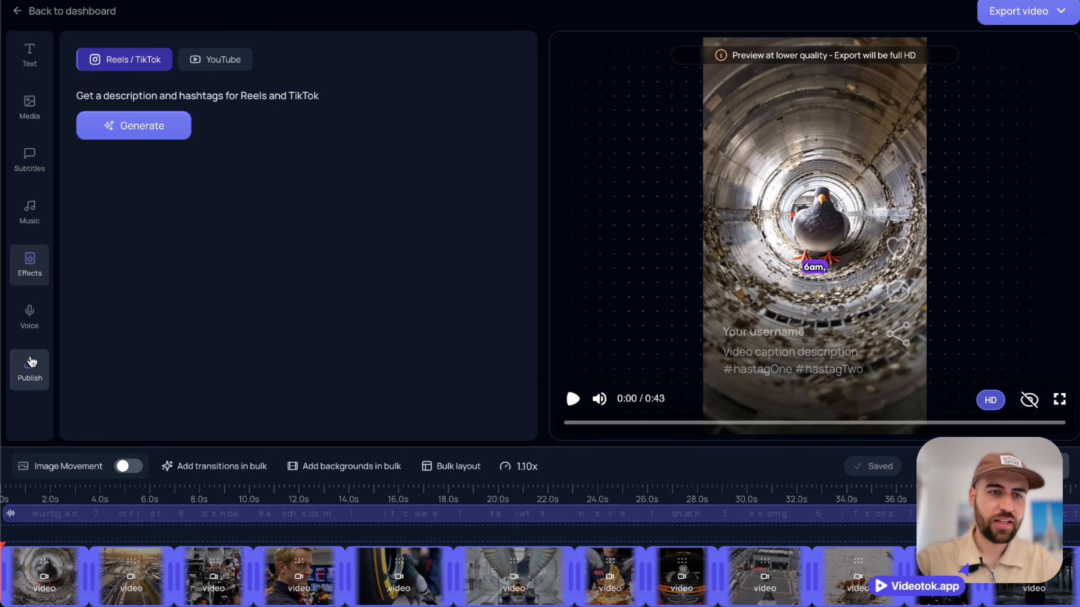
left_click(211, 62)
left_click(134, 125)
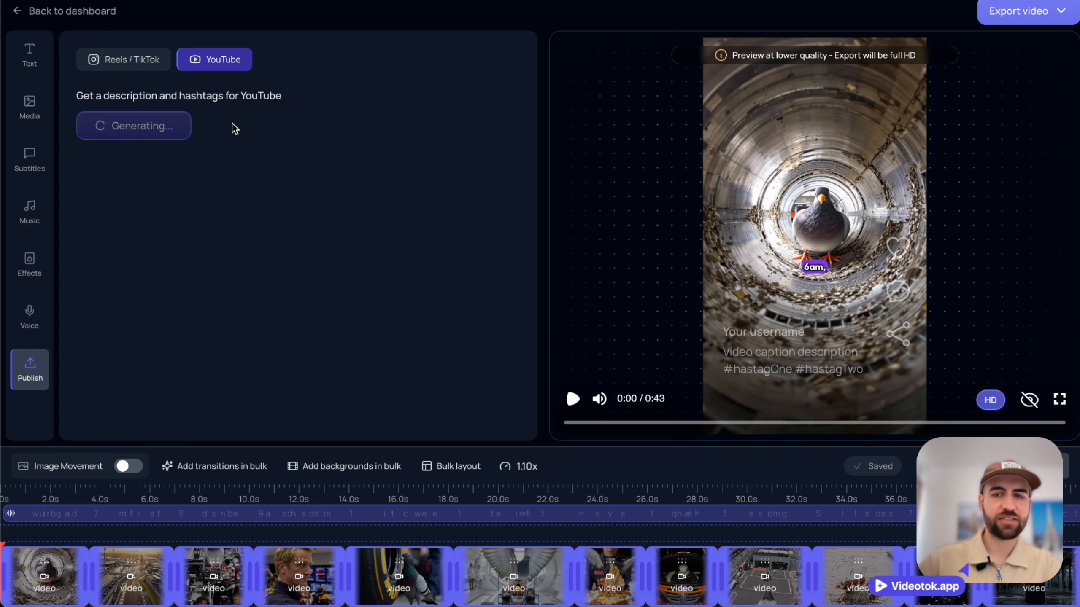
triple_click(186, 217)
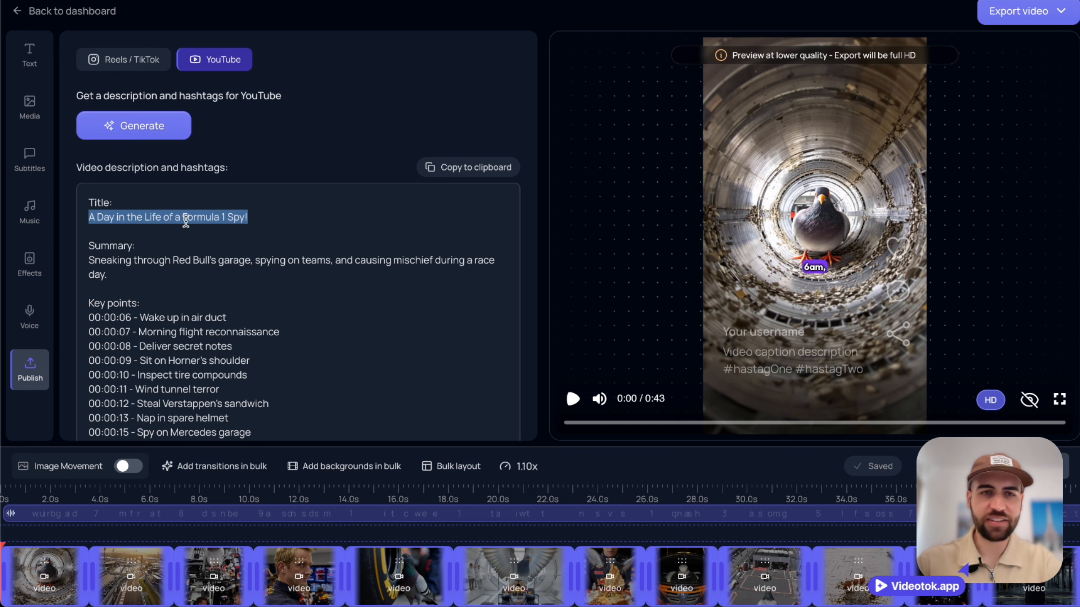
- Export the edited pigeon video
left_click(1050, 21)
left_click(1018, 88)
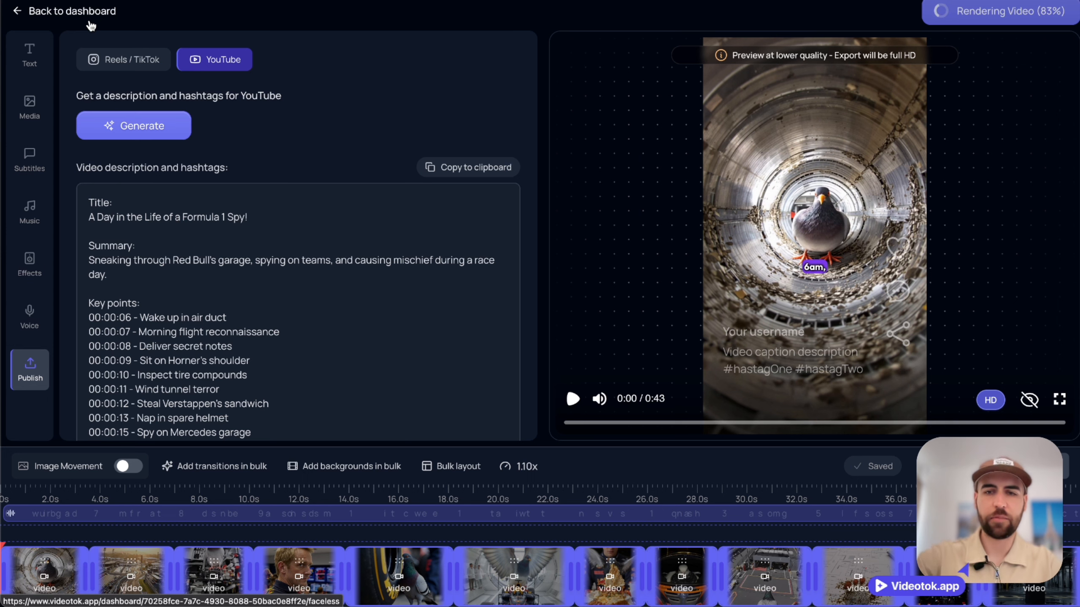
- View the video's media gallery and preview the air duct clip, closing the preview when done
left_click(29, 107)
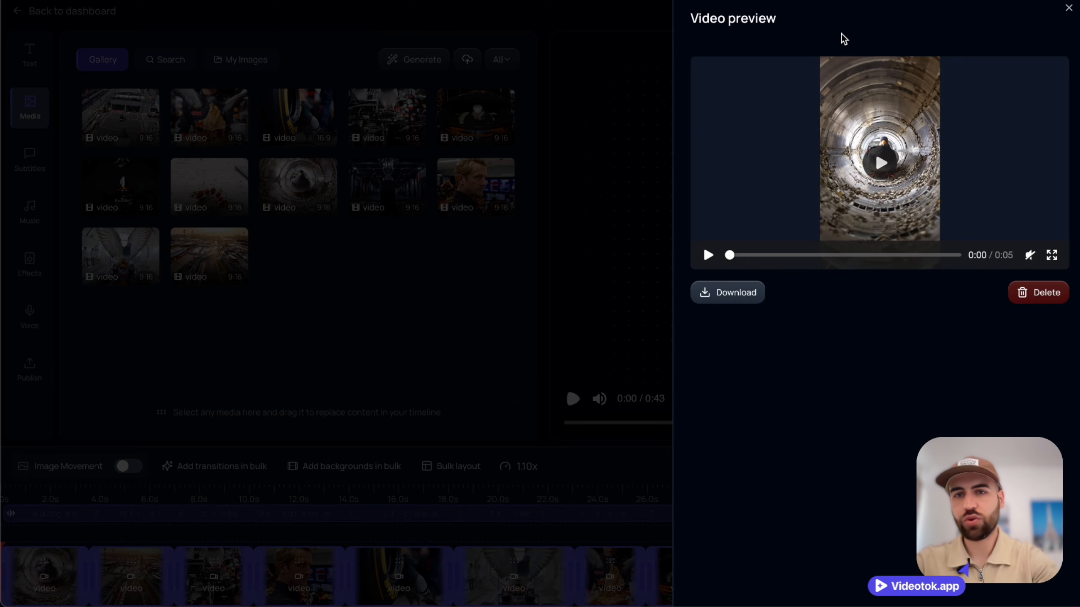
left_click(1068, 8)
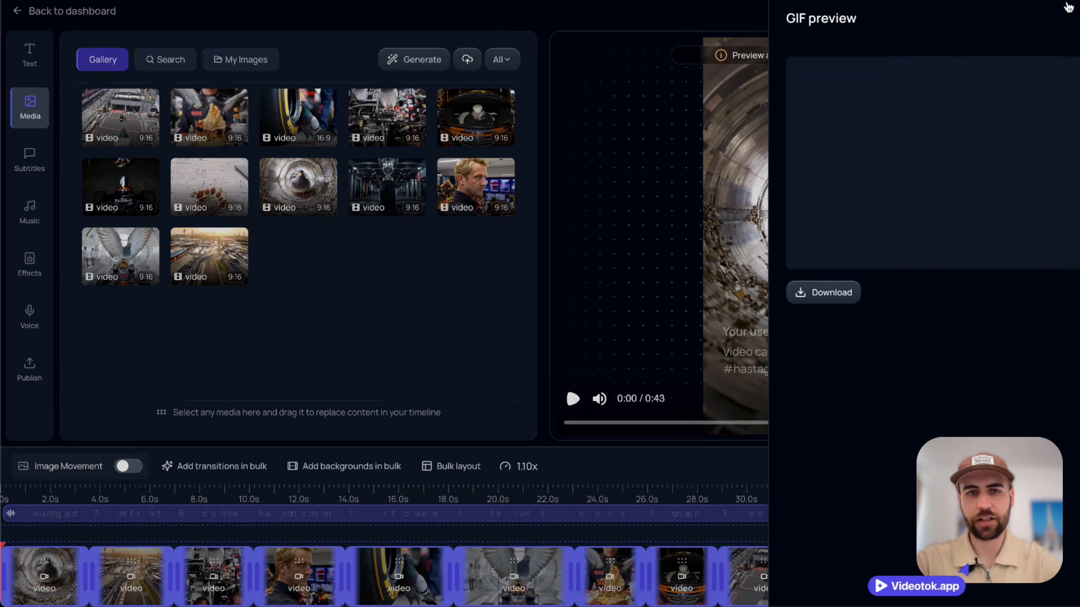
- Examine the media generator's image models and video option, select GPT image Medium, and close it without generating anything
left_click(434, 60)
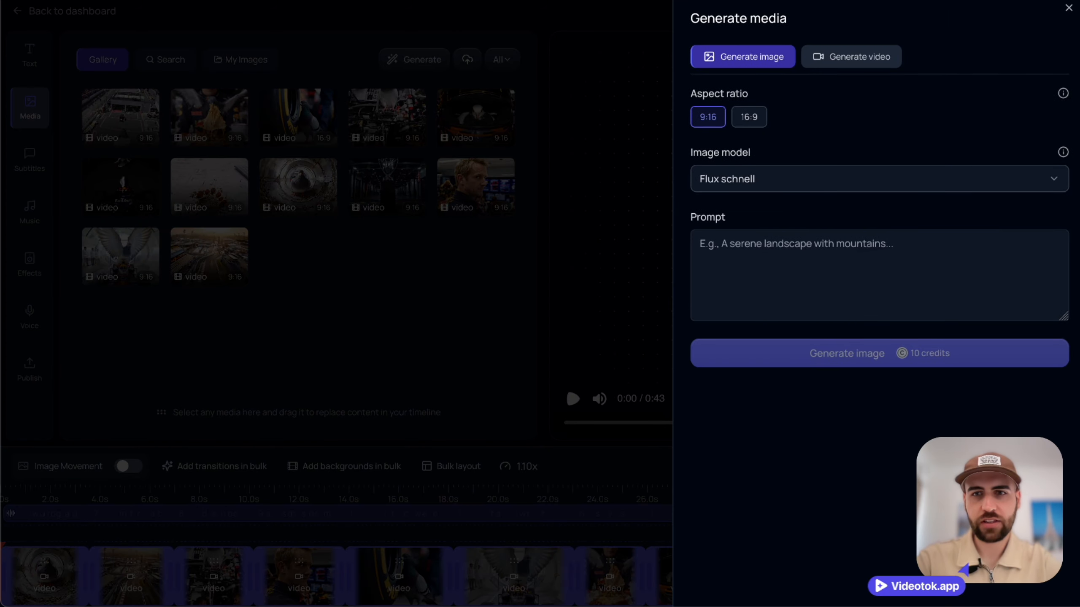
left_click(774, 237)
left_click(765, 181)
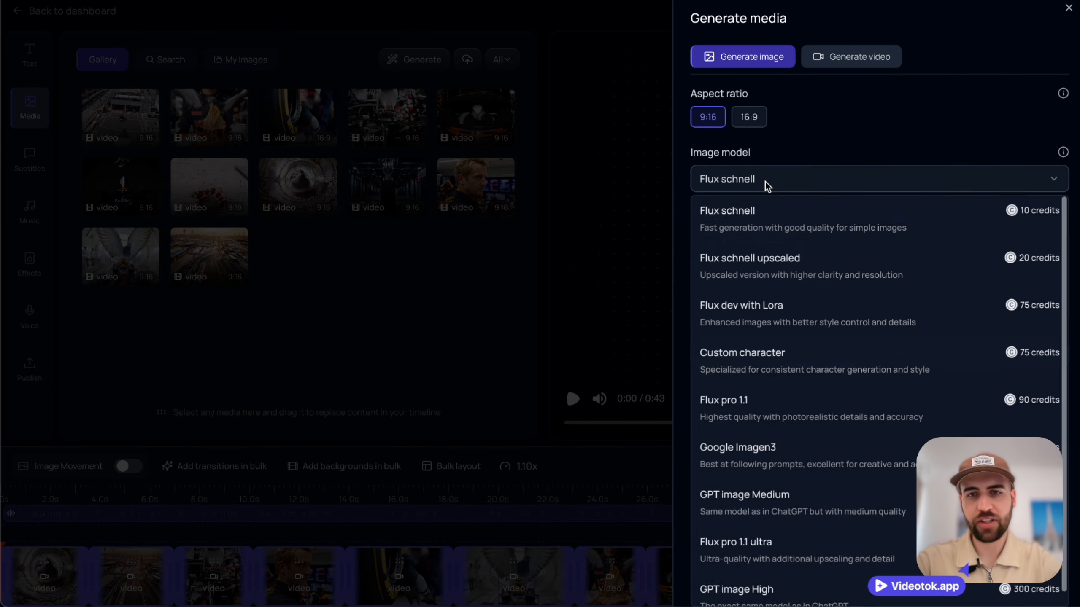
scroll(784, 445, "down", 1)
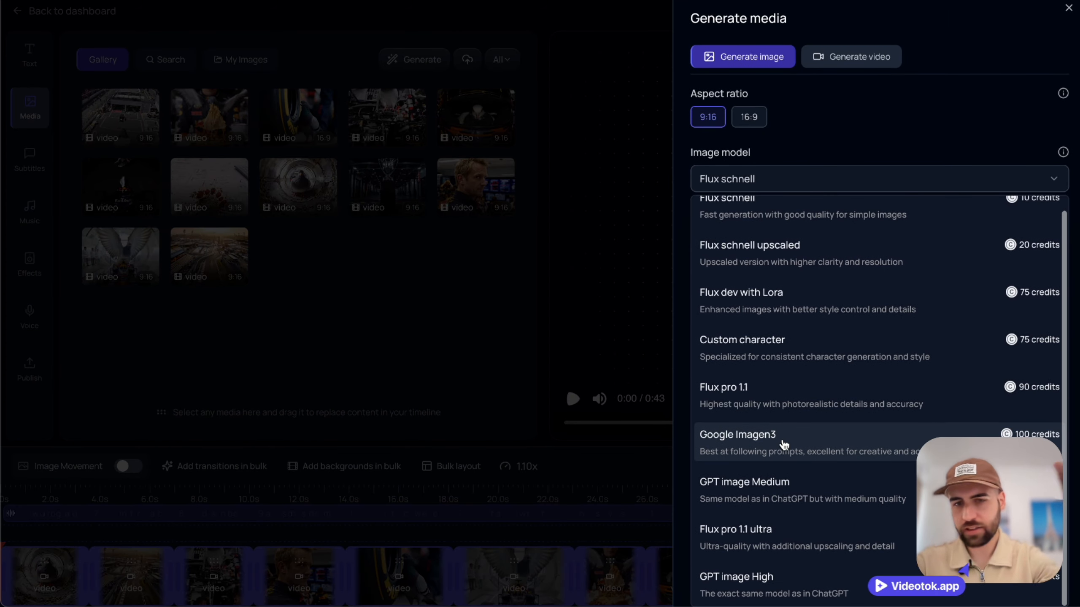
left_click(846, 94)
left_click(840, 59)
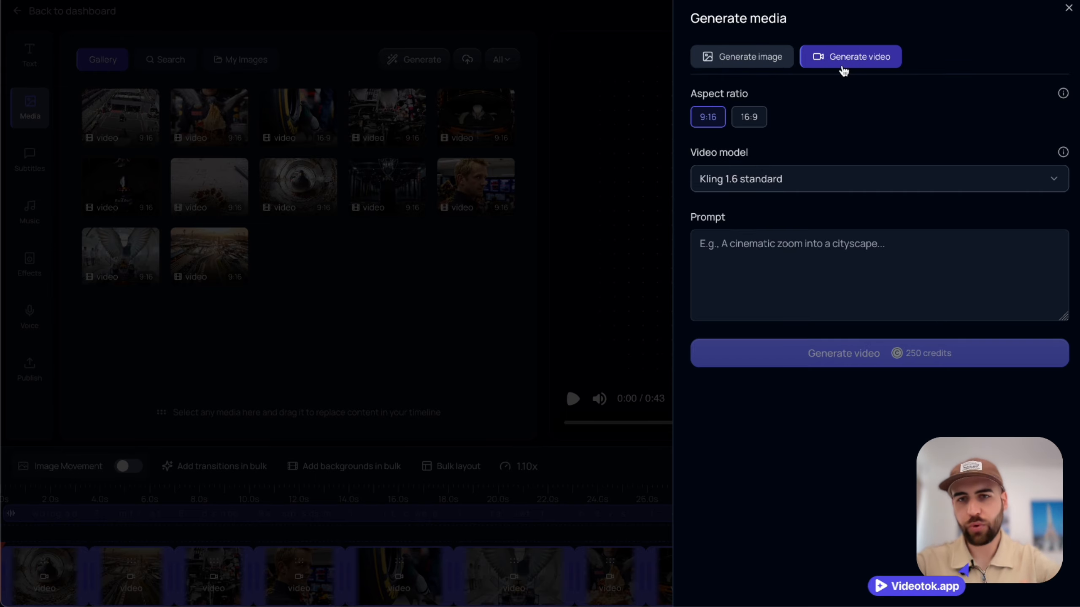
left_click(765, 64)
left_click(764, 178)
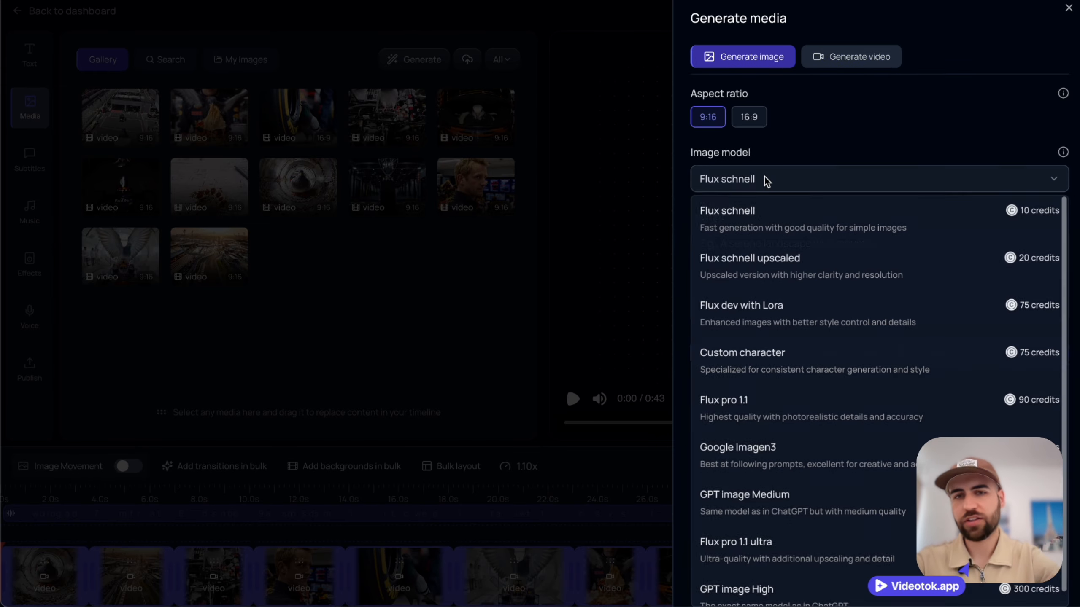
left_click(808, 500)
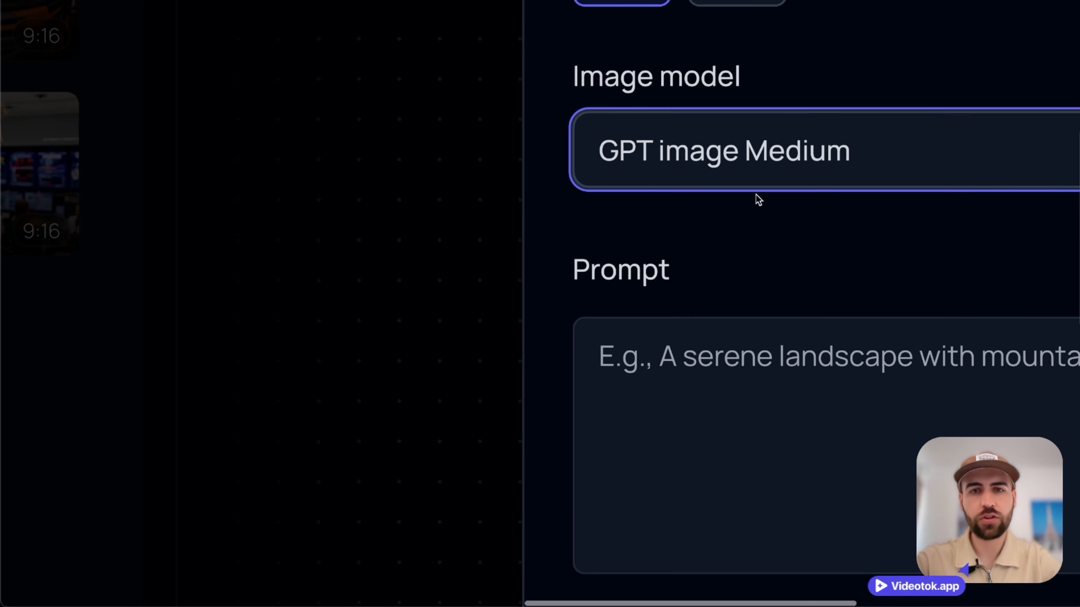
left_click(713, 438)
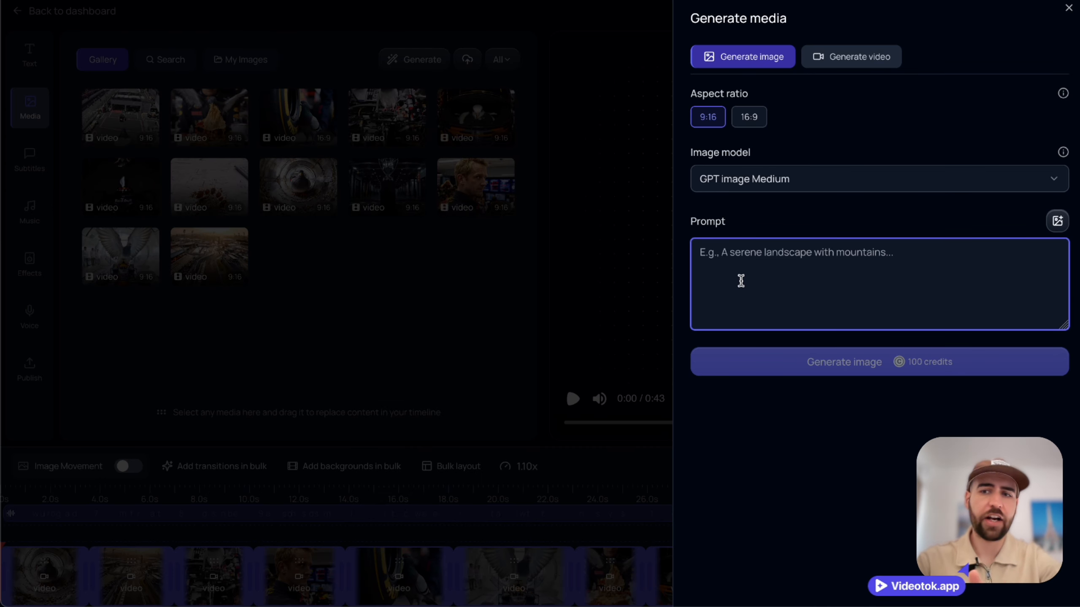
left_click(1069, 8)
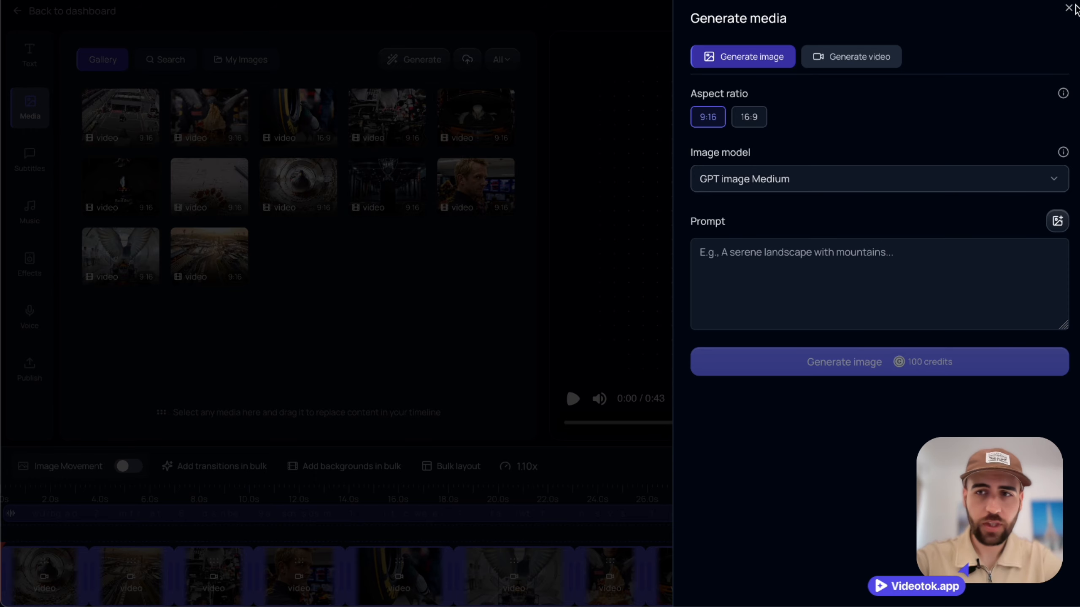
- View the stock media search and search the personal image library for "f1"
left_click(179, 68)
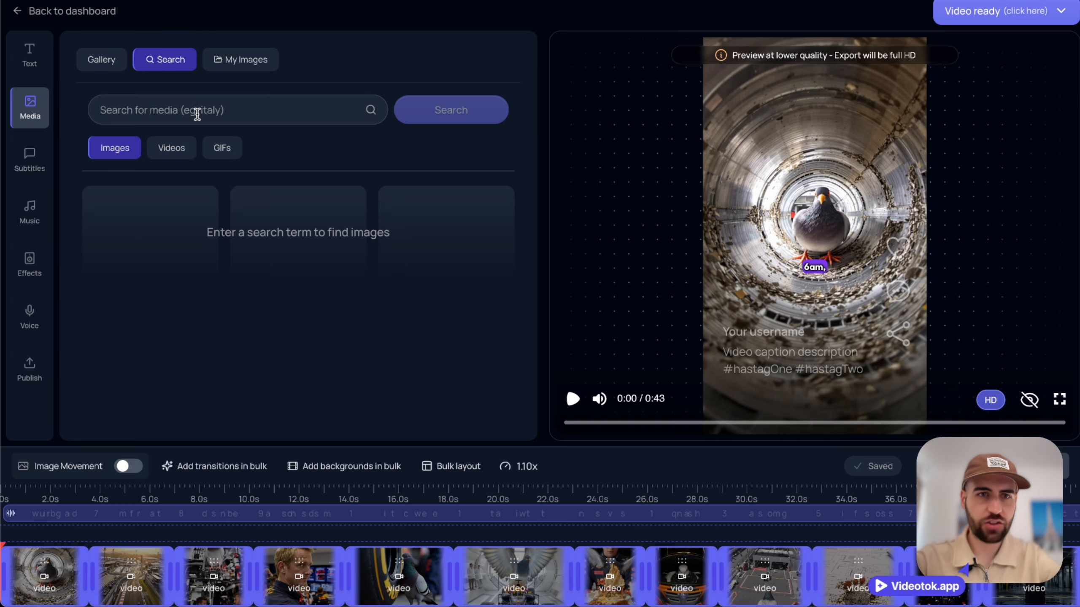
left_click(198, 111)
left_click(245, 60)
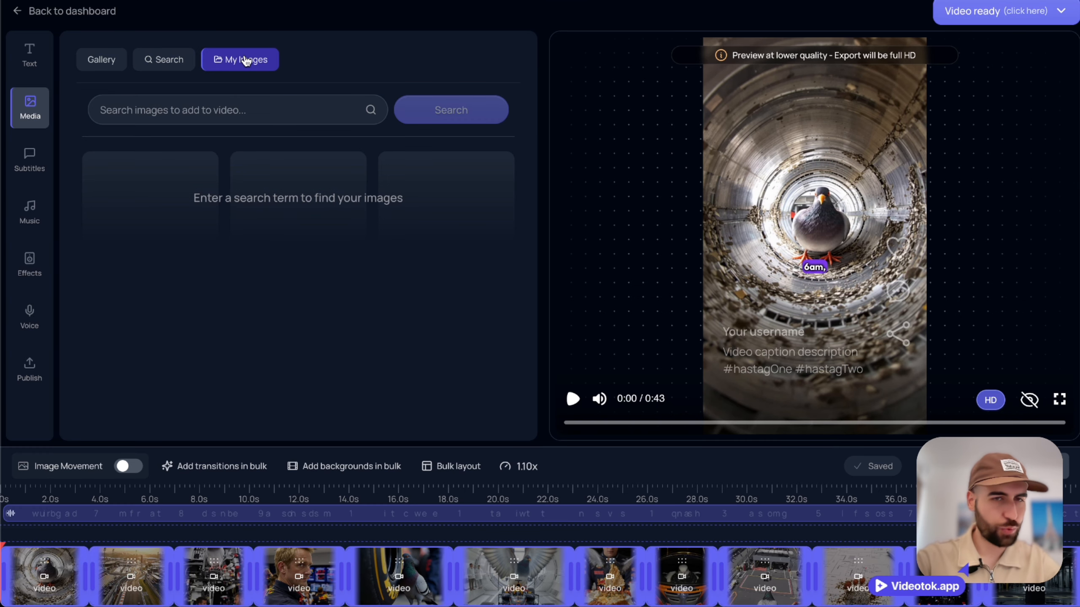
left_click(248, 98)
type("f1")
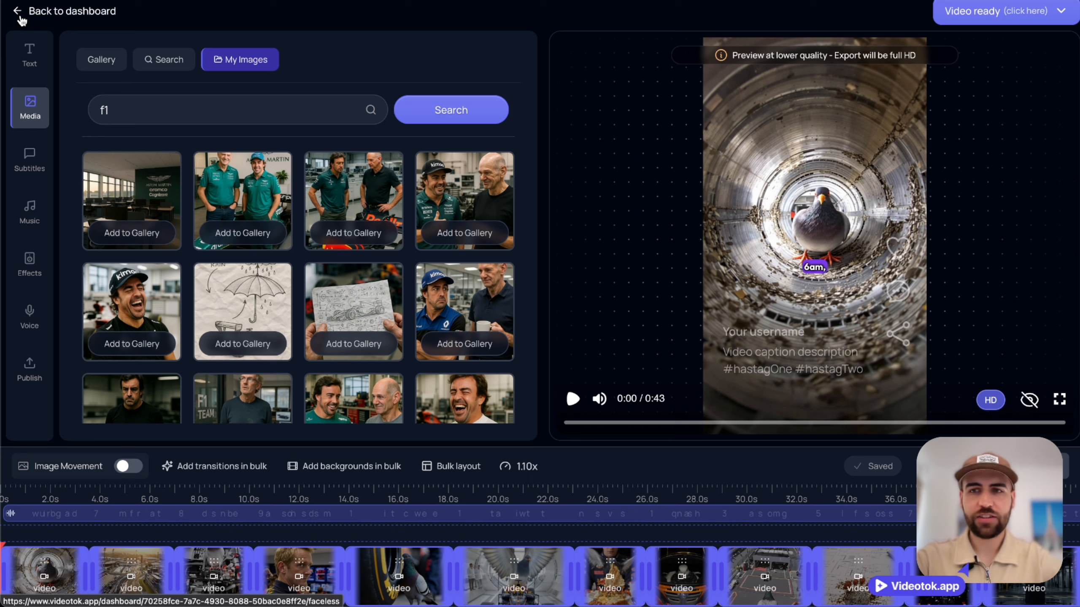
- Retrieve the finished export of the pigeon video and return to the dashboard
left_click(991, 11)
left_click(946, 46)
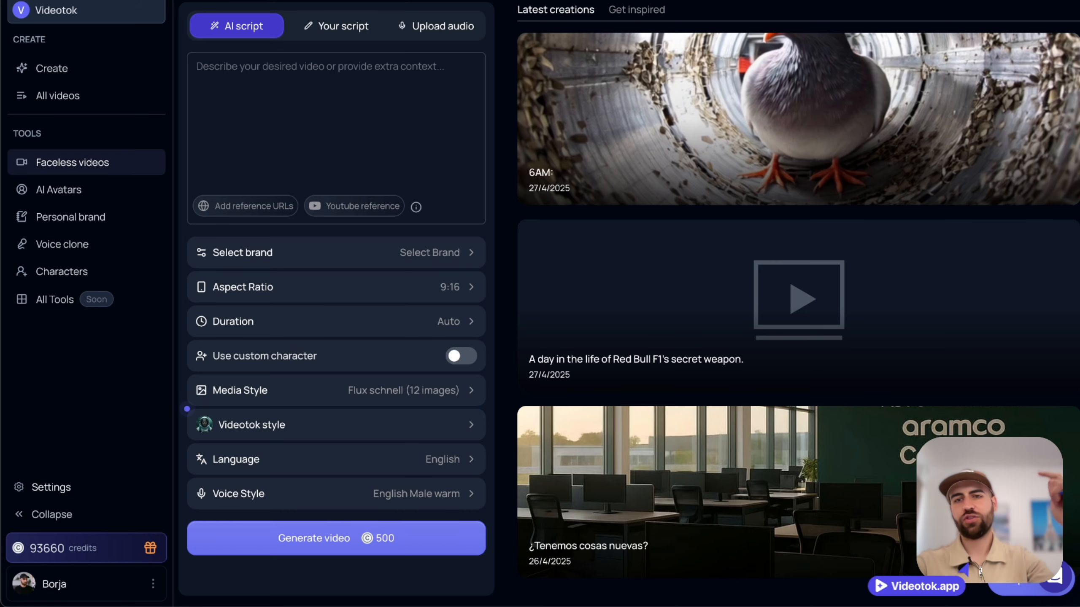
- Open the video about a day in the life of Red Bull F1's secret weapon and set its speed to 1.2x
mouse_move(776, 379)
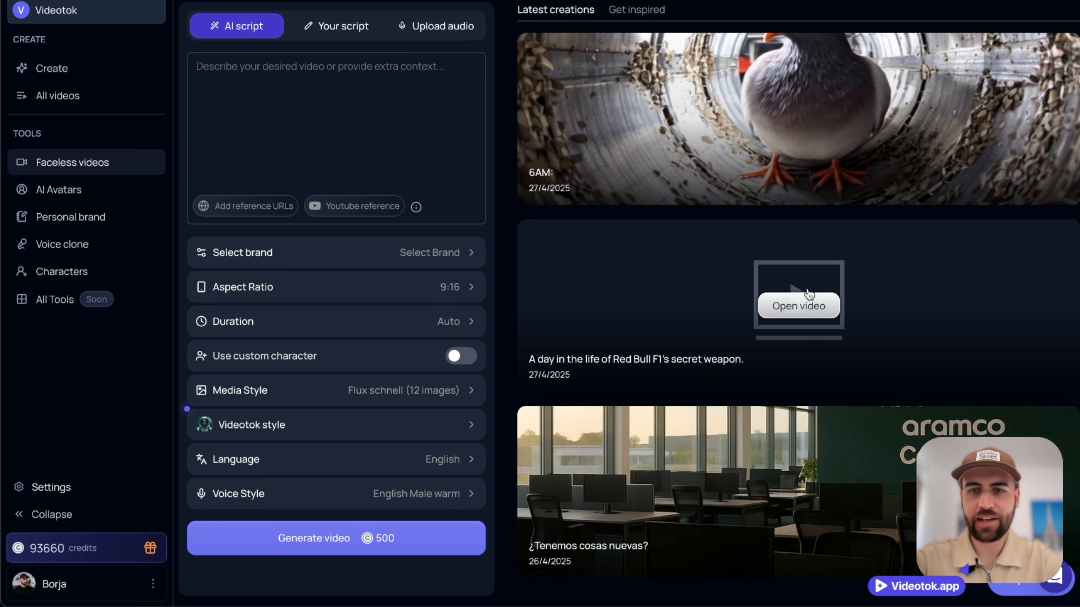
left_click(822, 306)
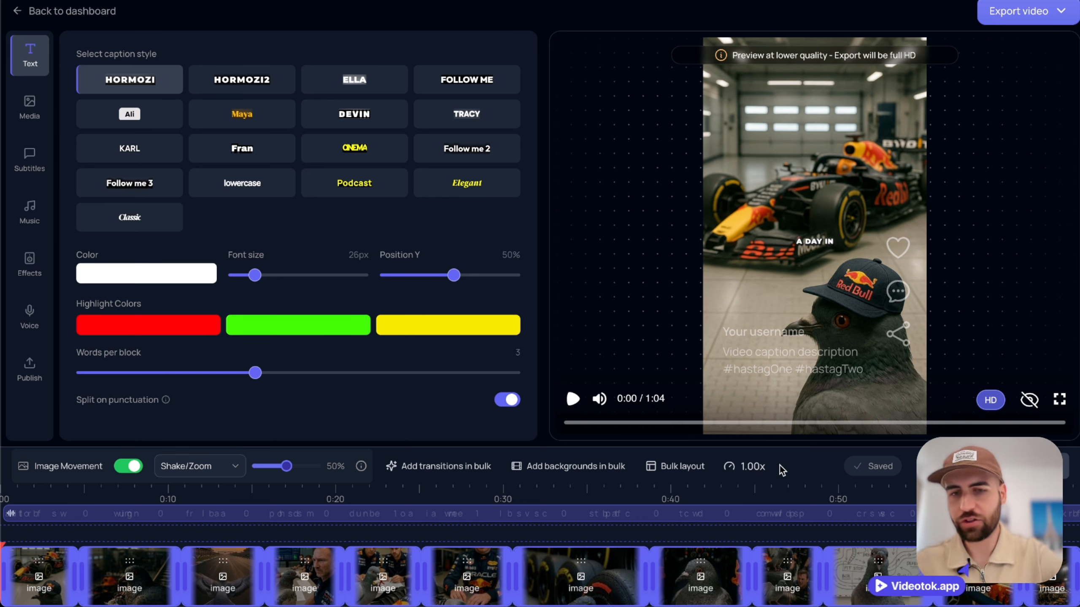
left_click(744, 466)
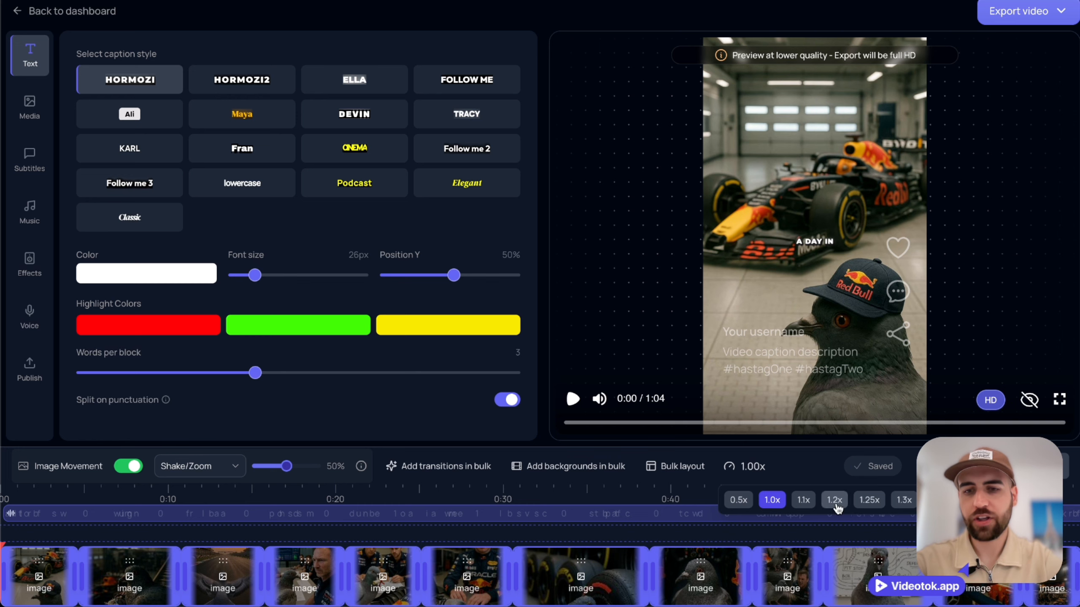
left_click(835, 500)
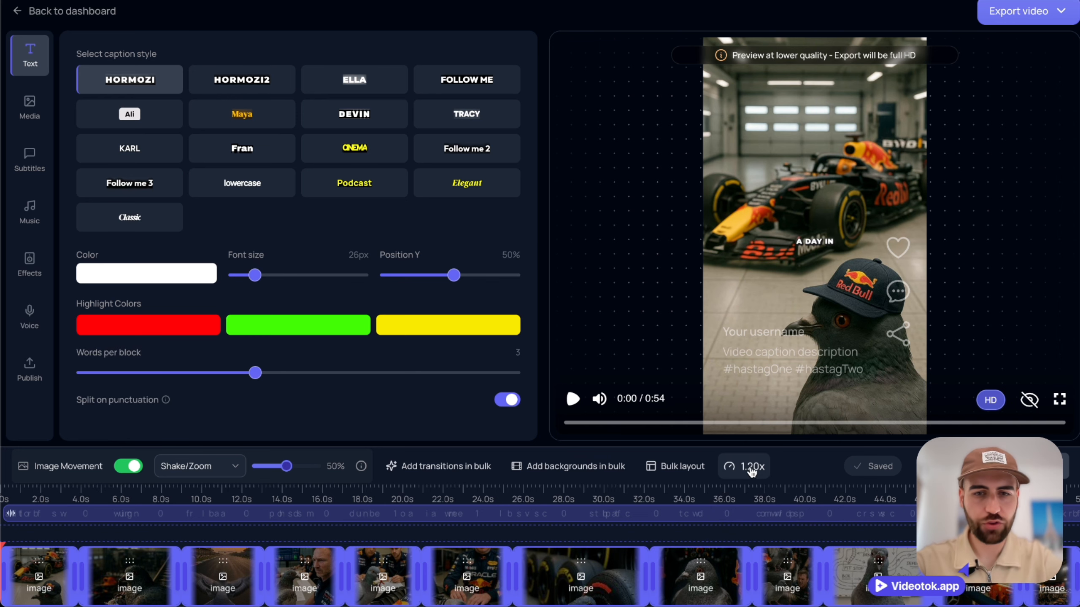
- Apply empty, fade and slide blur transitions in bulk to all clips of the video
left_click(482, 466)
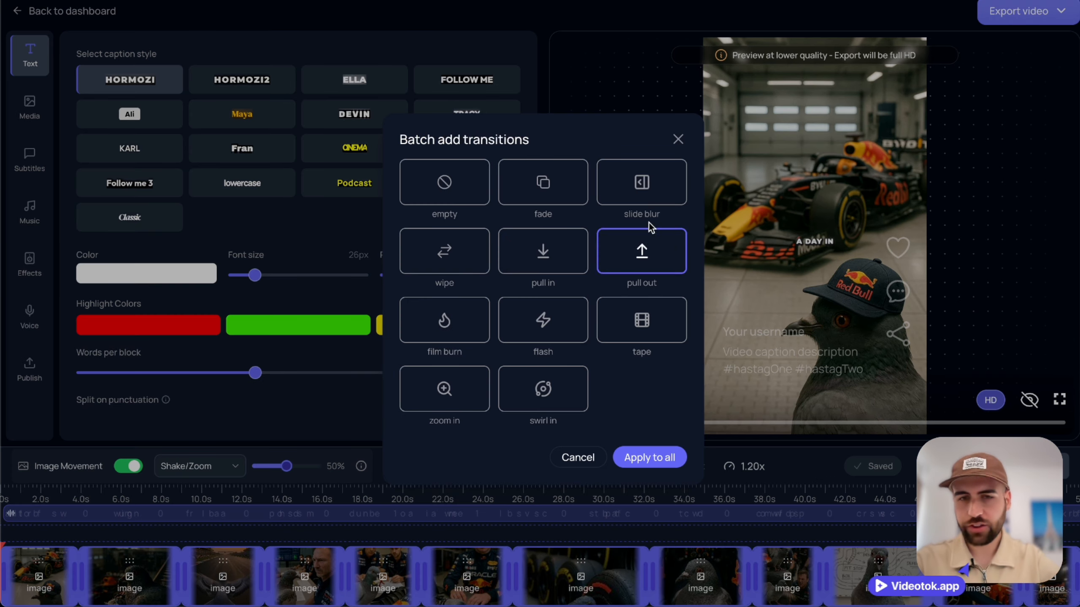
left_click(642, 182)
left_click(444, 182)
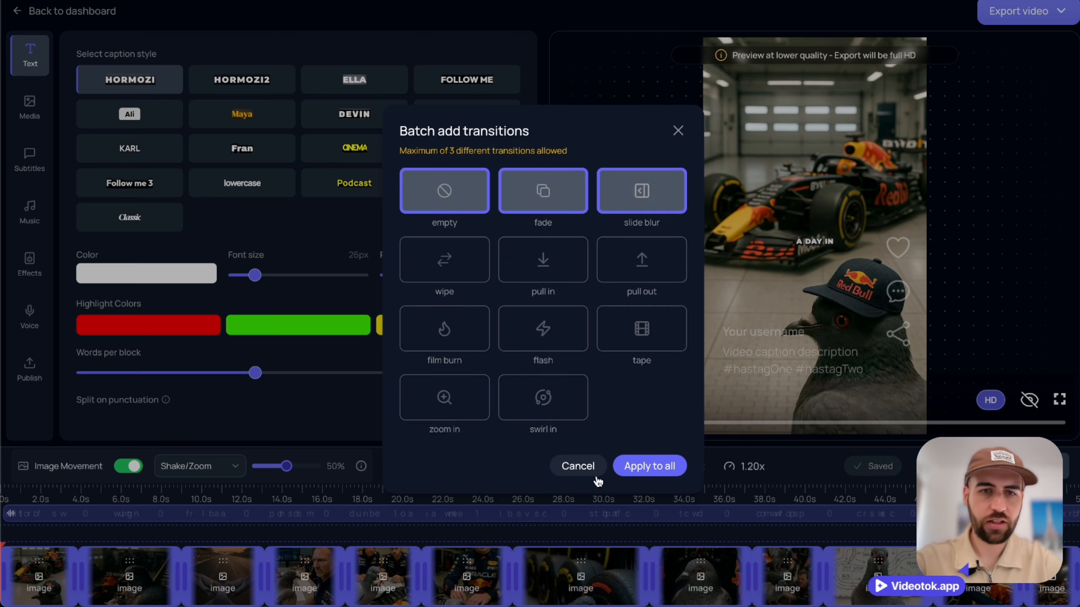
left_click(638, 466)
- Set the image movement to TikTok at 70% and the caption font size to 20 px
left_click(201, 467)
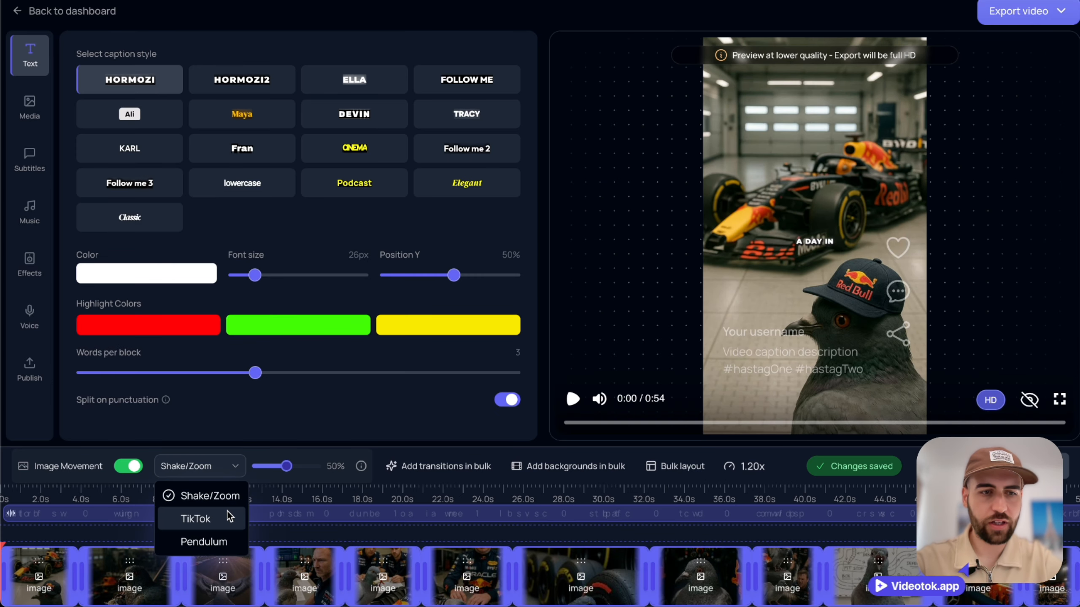
left_click(215, 521)
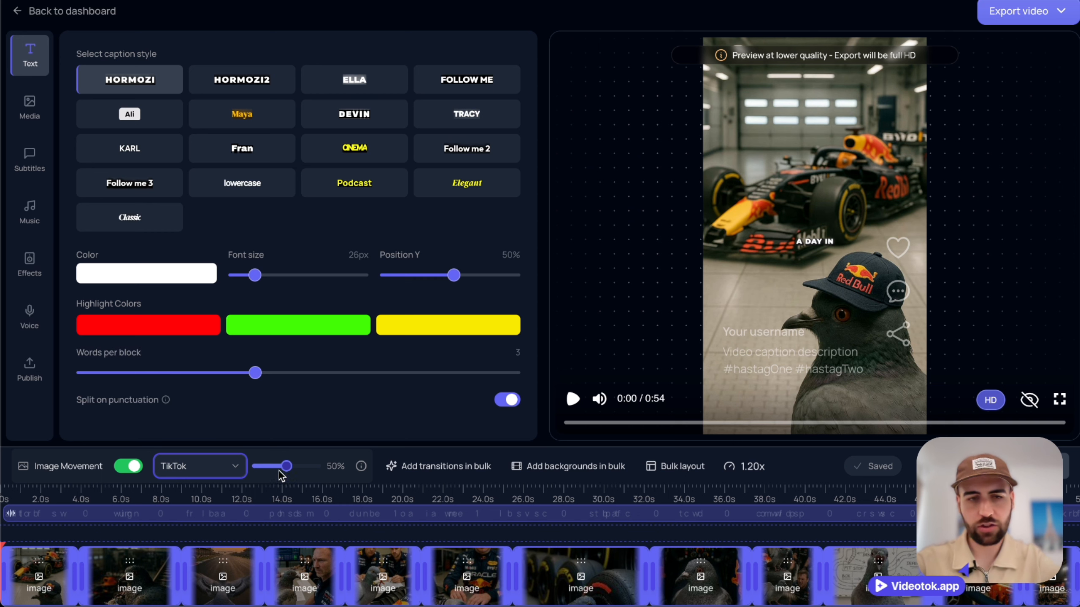
left_click_drag(291, 468, 299, 471)
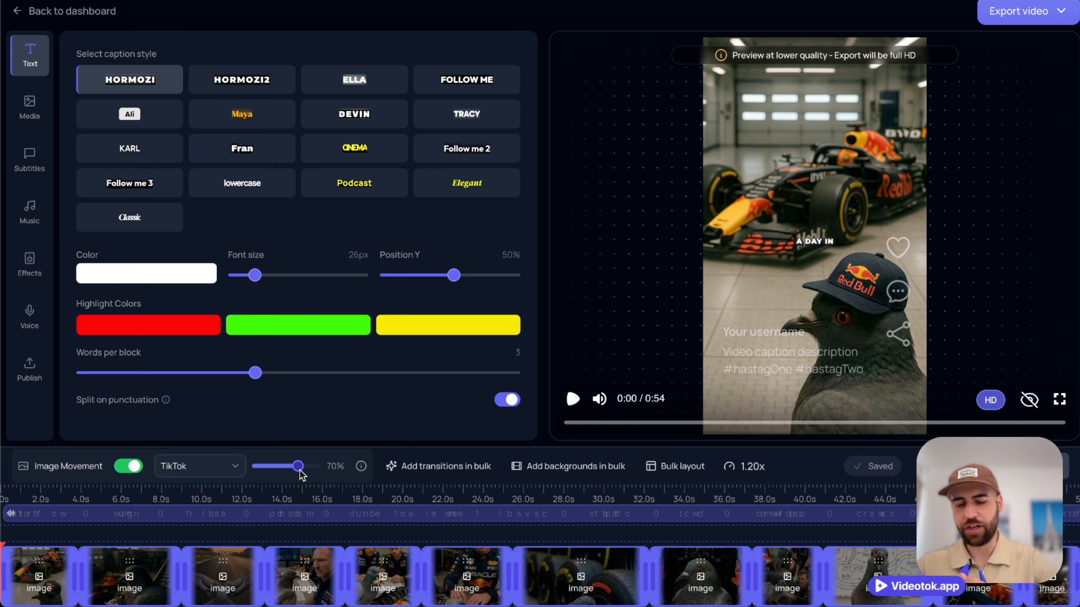
left_click_drag(255, 276, 249, 285)
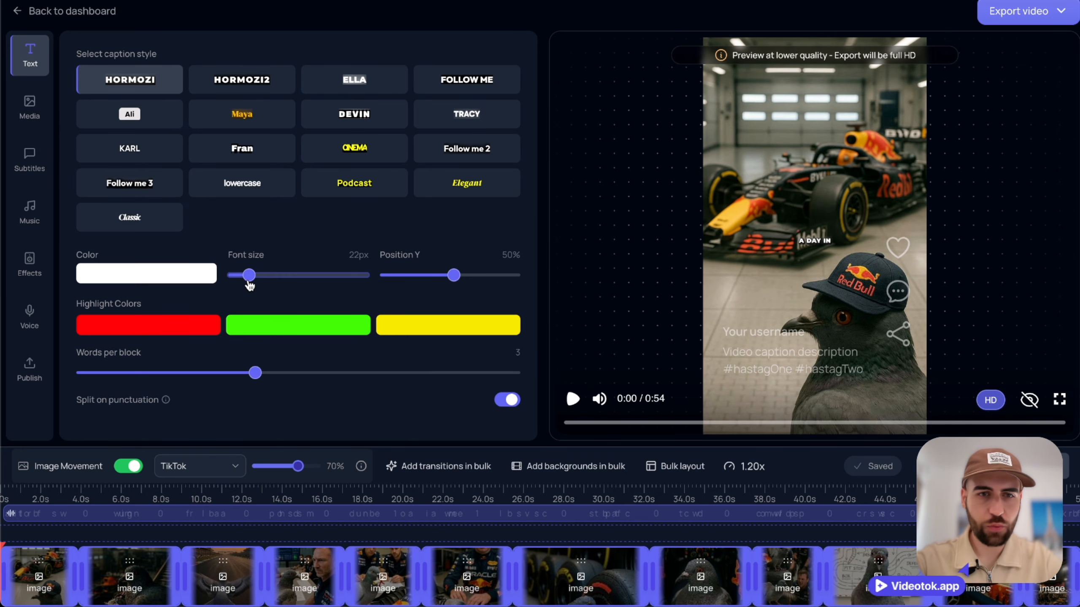
left_click(573, 399)
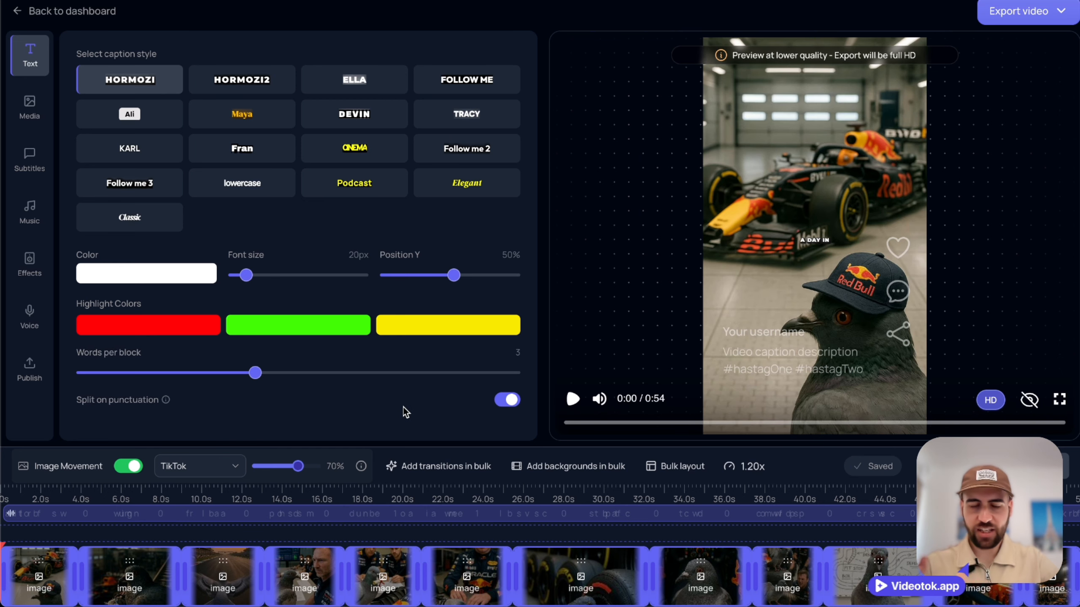
- Move the cut between the sixth and seventh clips to about 27 s and the cut before the twelfth clip to about 50 s
mouse_move(523, 591)
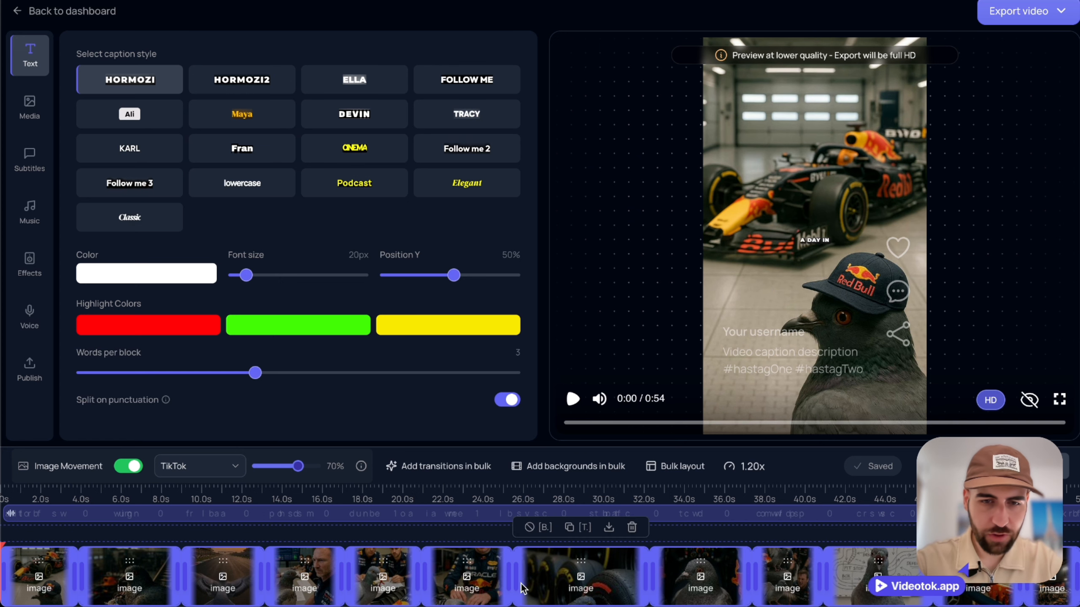
left_click_drag(517, 577, 544, 574)
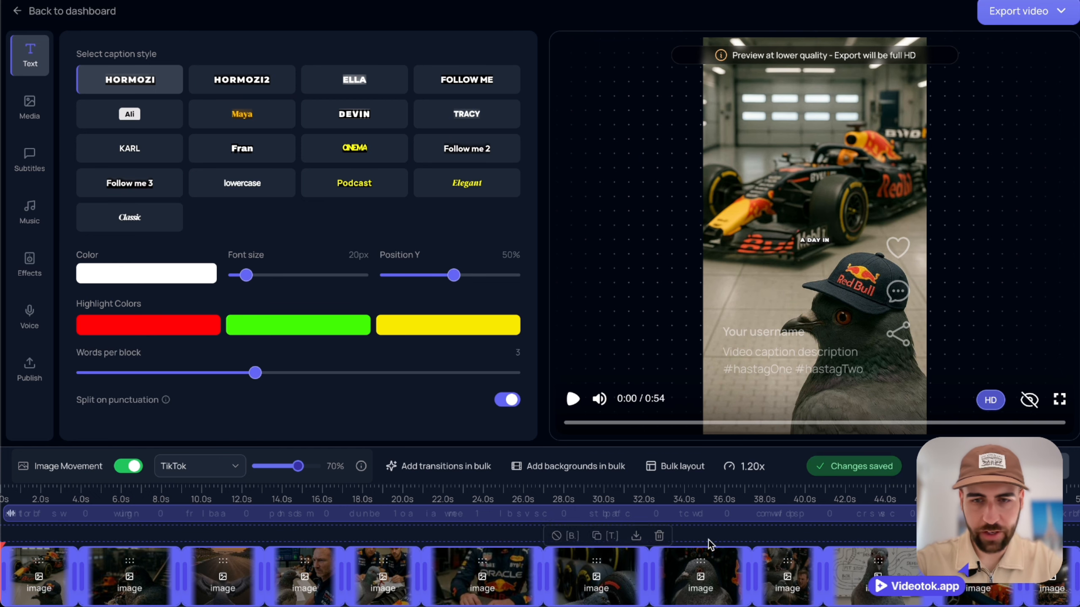
left_click_drag(1022, 574, 1010, 574)
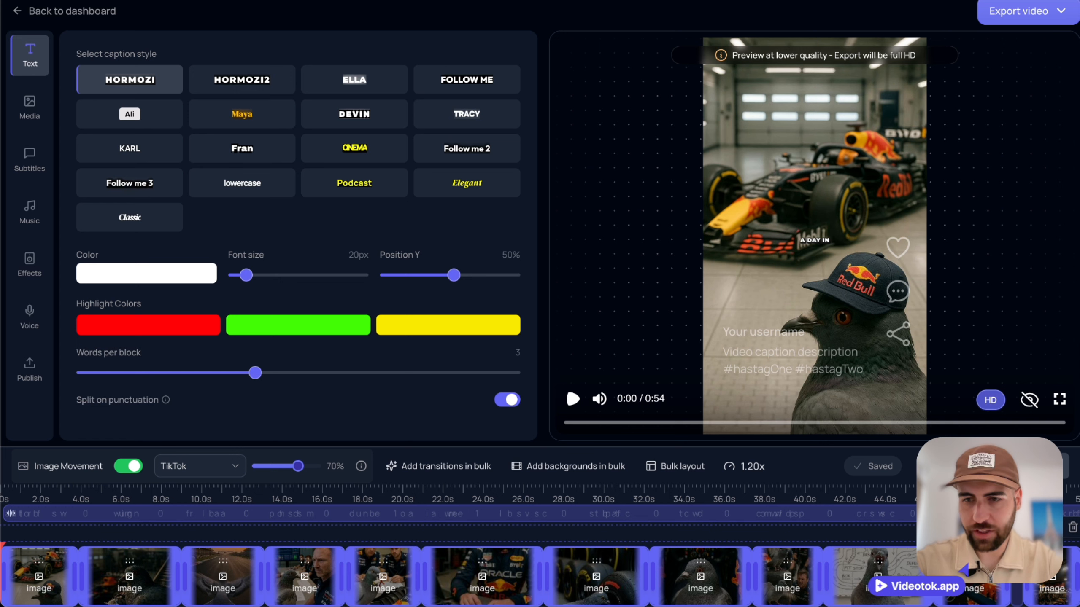
- Check the frames around the mechanics scene and move the cut between the eighth and ninth clips earlier, to about 36.7 s
left_click(829, 498)
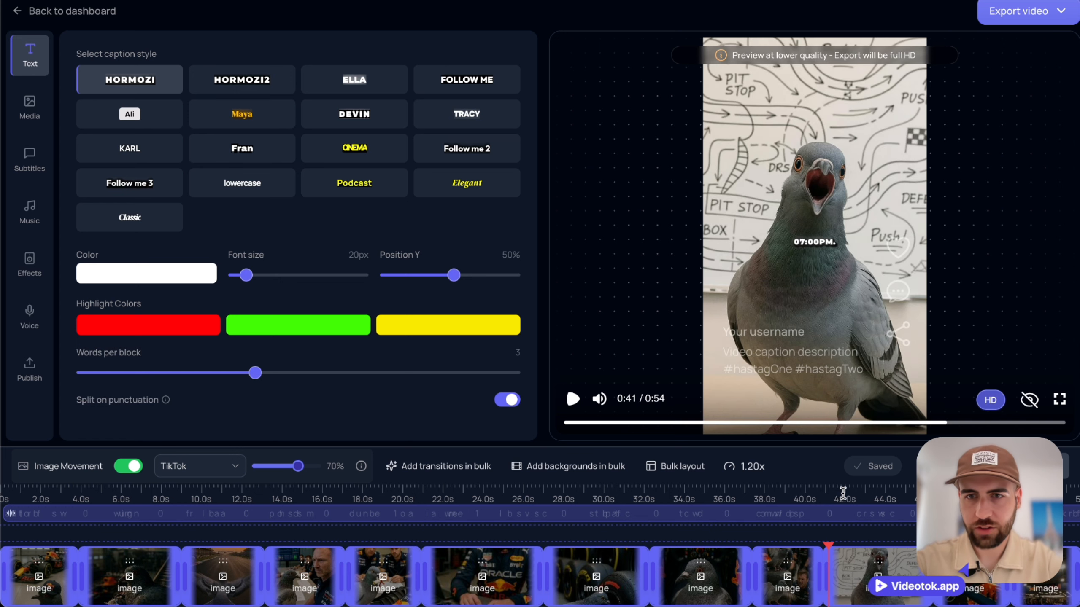
left_click(814, 495)
left_click(757, 495)
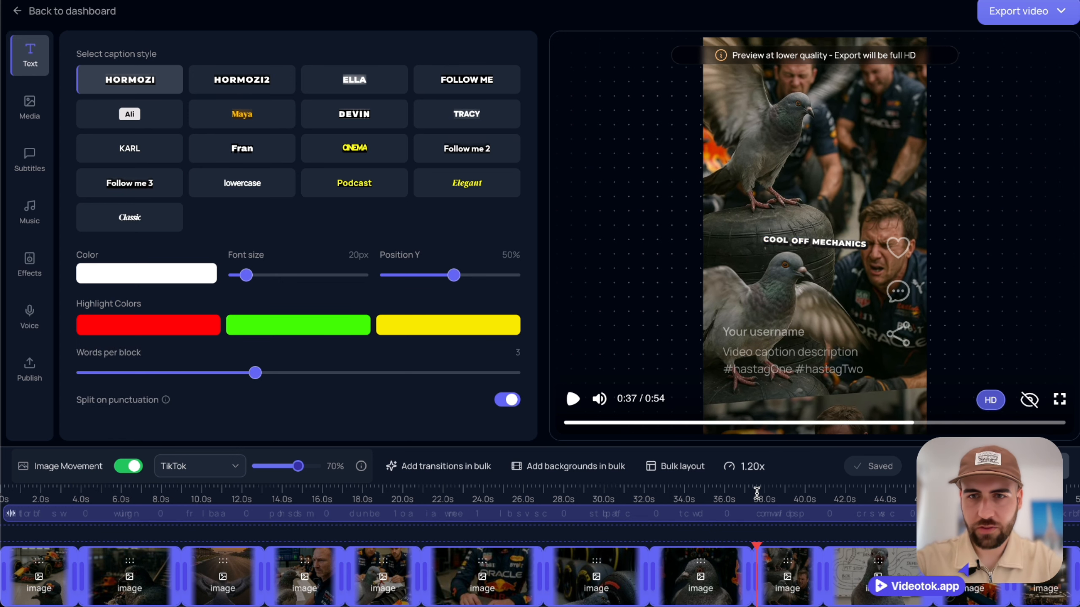
left_click(738, 496)
left_click_drag(748, 575, 725, 583)
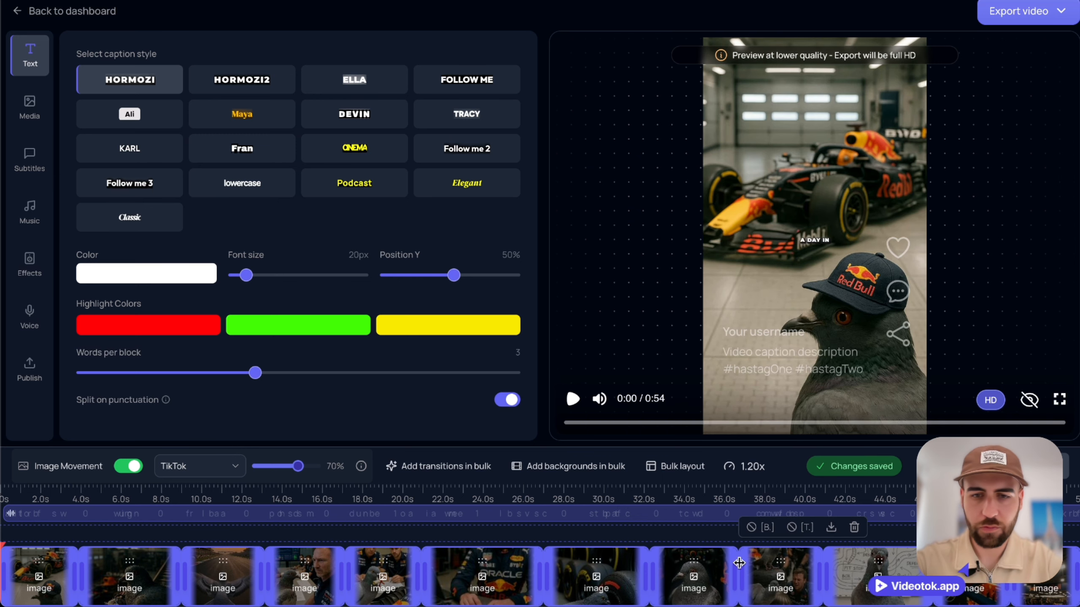
- Find where the 02:00PM caption starts and move the cut before the seventh clip, with the tyres, to about 28 s
left_click(611, 494)
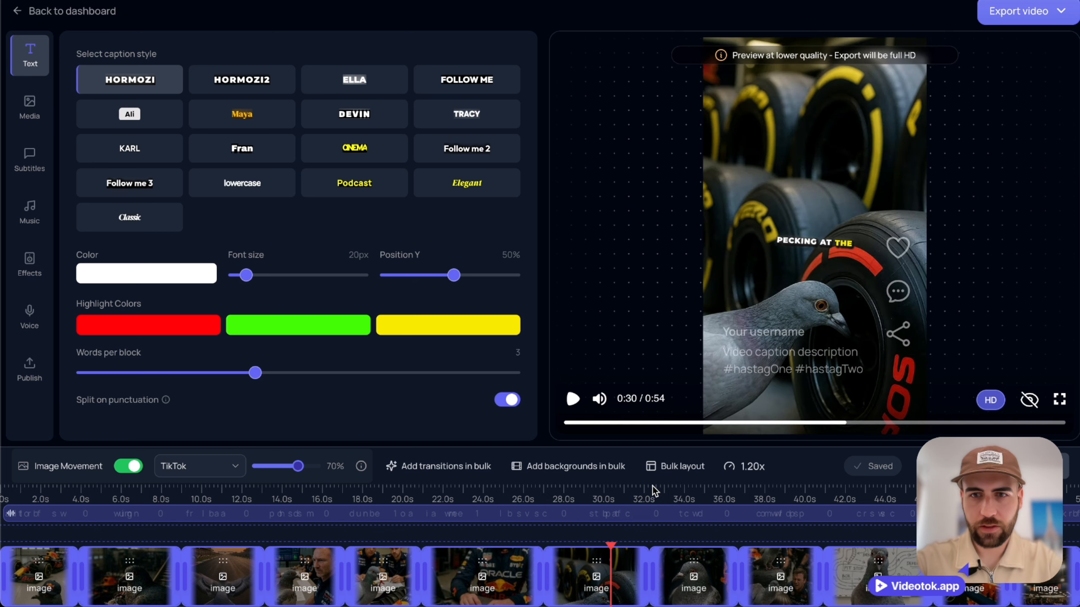
left_click(596, 496)
left_click(585, 497)
left_click(569, 495)
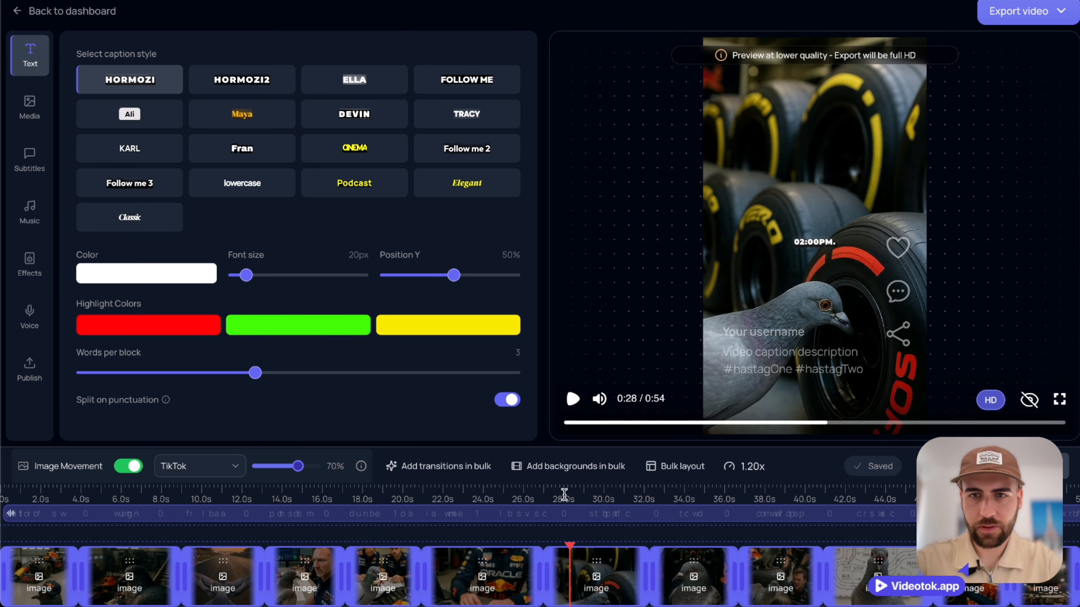
mouse_move(548, 570)
left_mouse_down()
mouse_move(537, 572)
mouse_move(563, 571)
left_mouse_up()
- Find where the 12:30PM caption starts and move the start of the sixth clip, with the Oracle shirt, to about 23.5 s
left_click(477, 496)
left_click(466, 497)
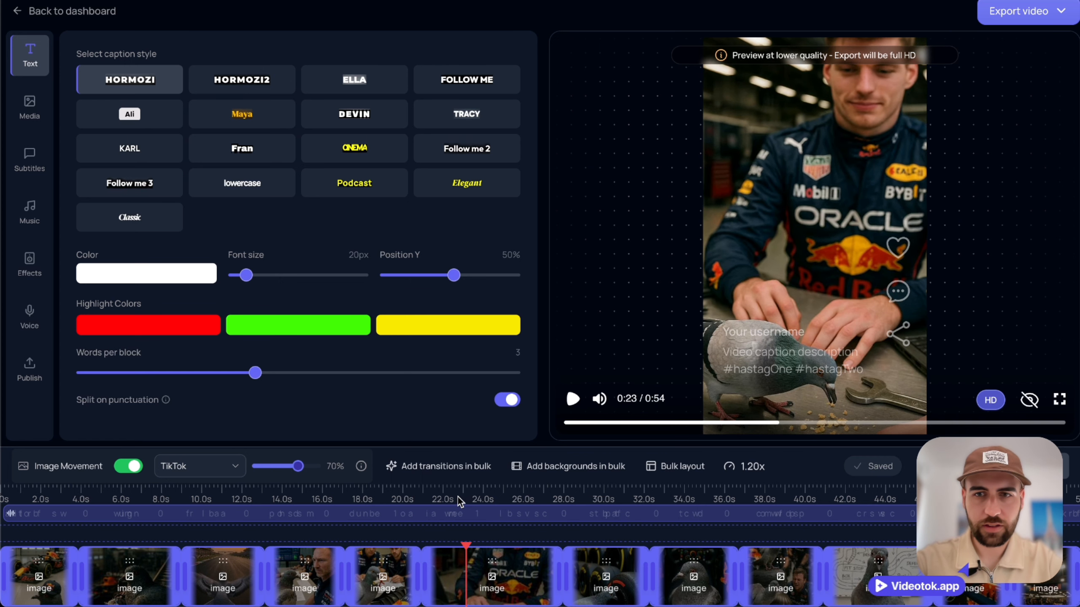
left_click(483, 498)
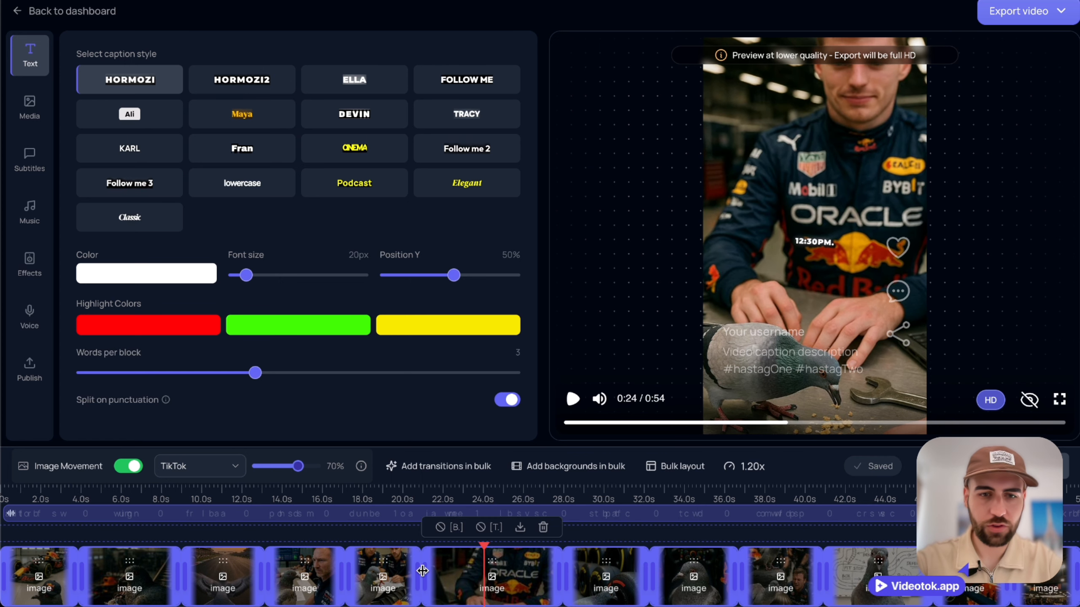
left_click_drag(422, 571, 474, 574)
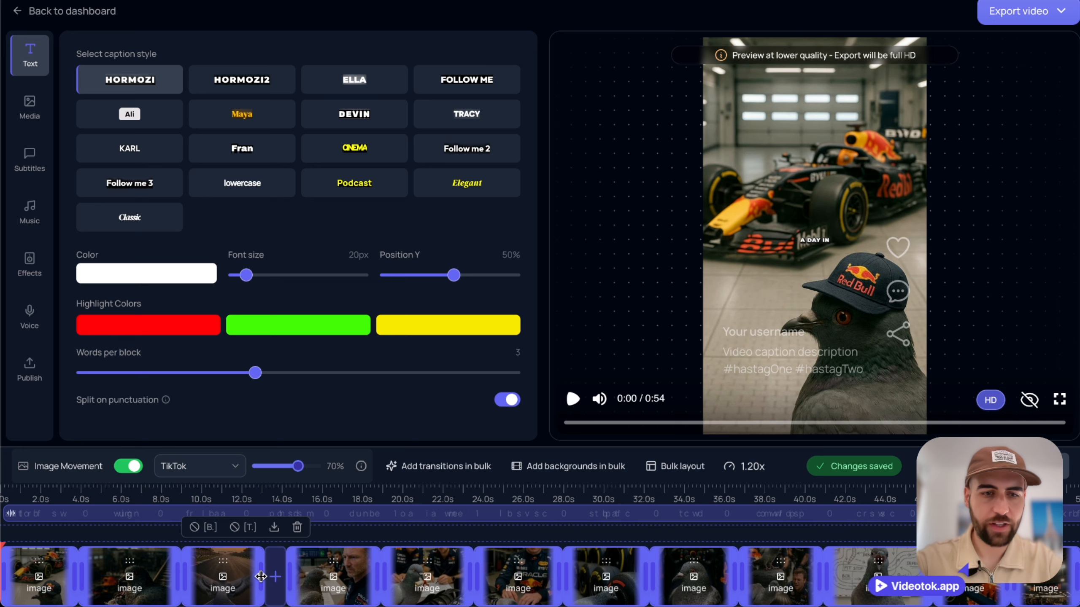
- Extend the third clip to about 14 s to close the gap before the fourth, and preview the video's opening seconds
left_click_drag(260, 576, 284, 576)
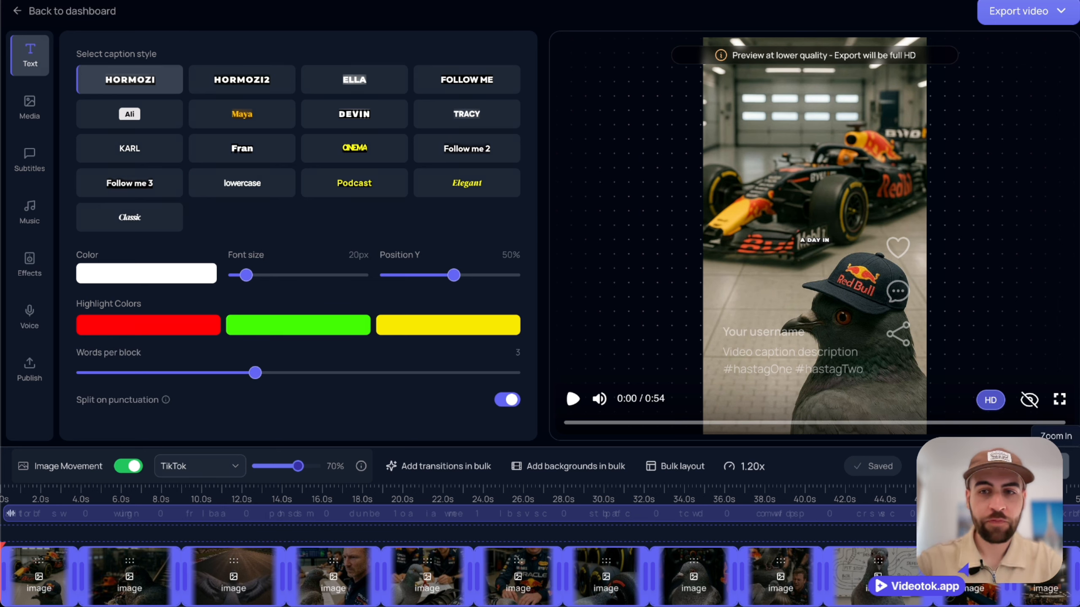
left_click(573, 399)
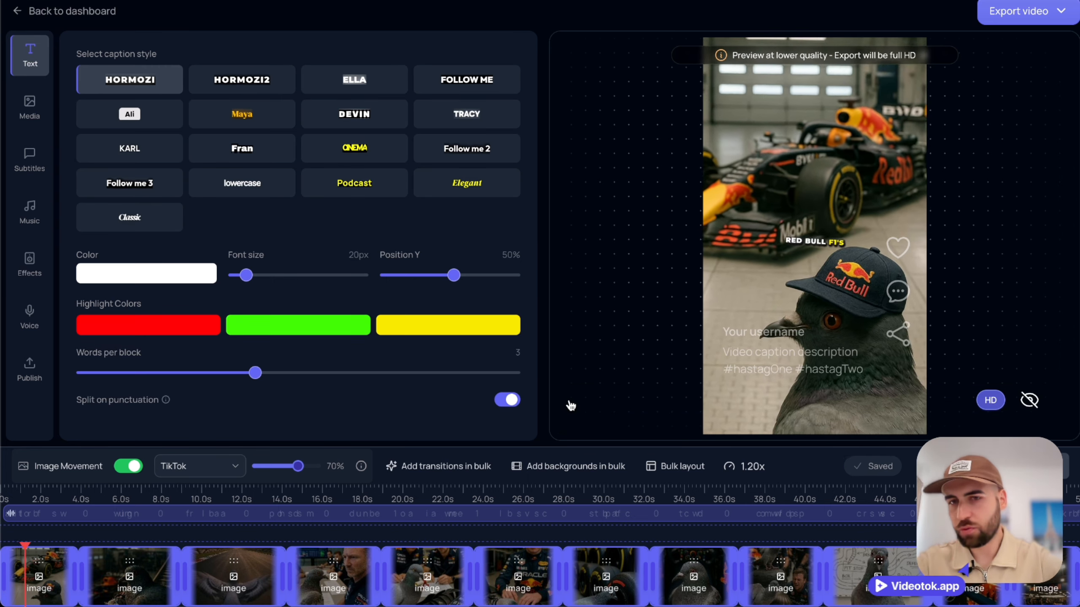
left_click(574, 400)
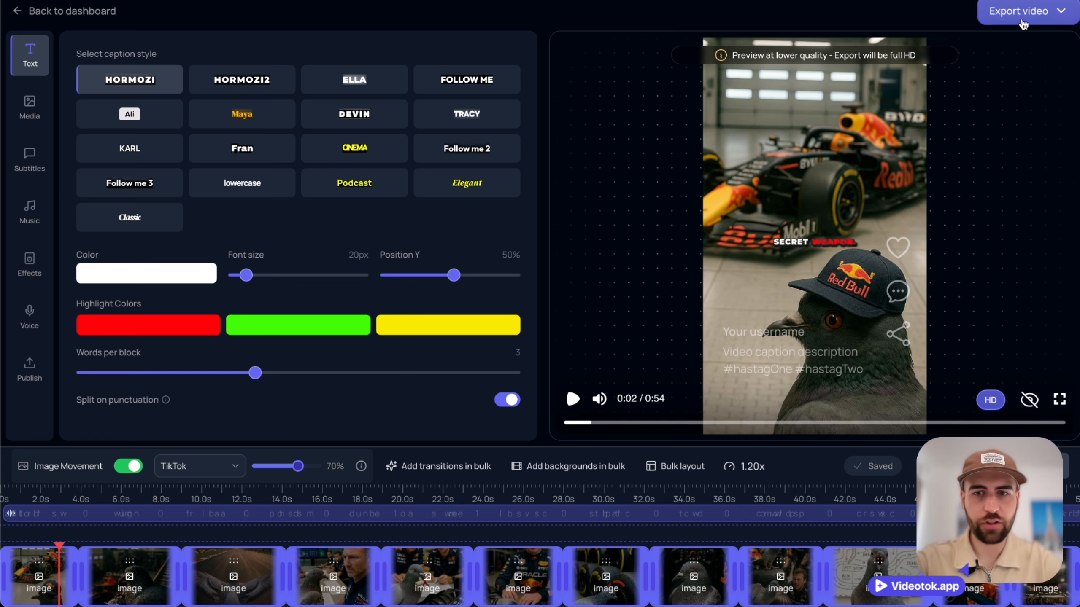
- Add the cinematic track Documentary trailer as background music at 33% volume
left_click(34, 214)
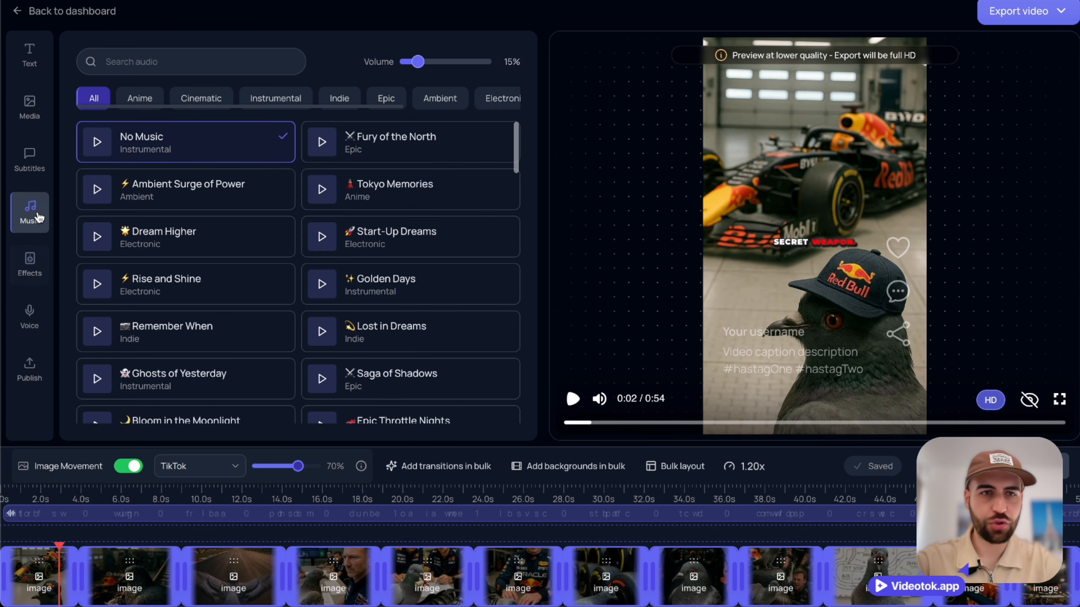
left_click(203, 100)
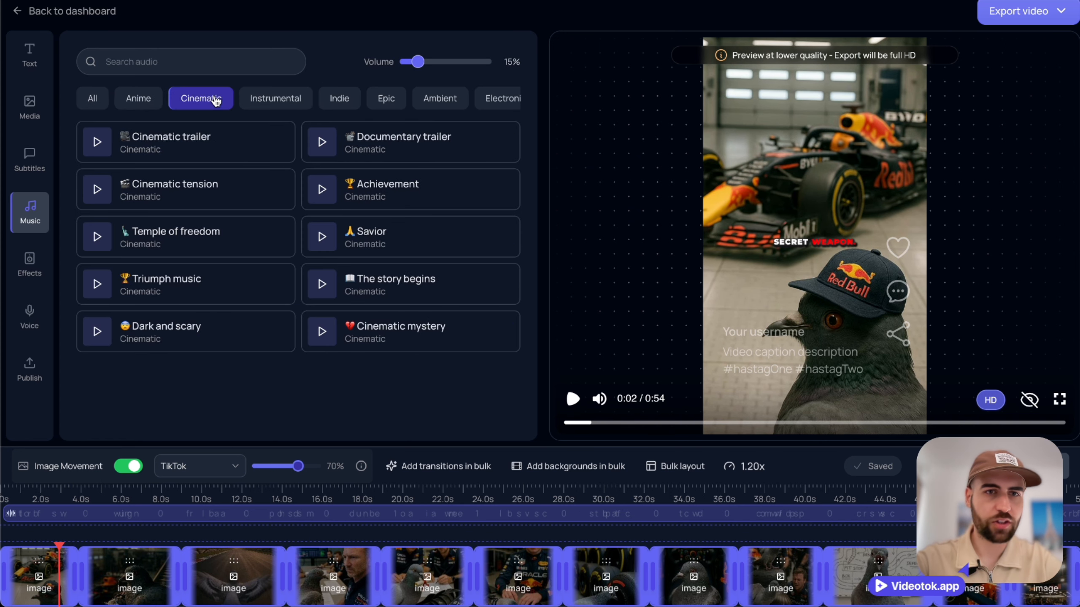
left_click(369, 141)
left_click_drag(426, 66, 432, 68)
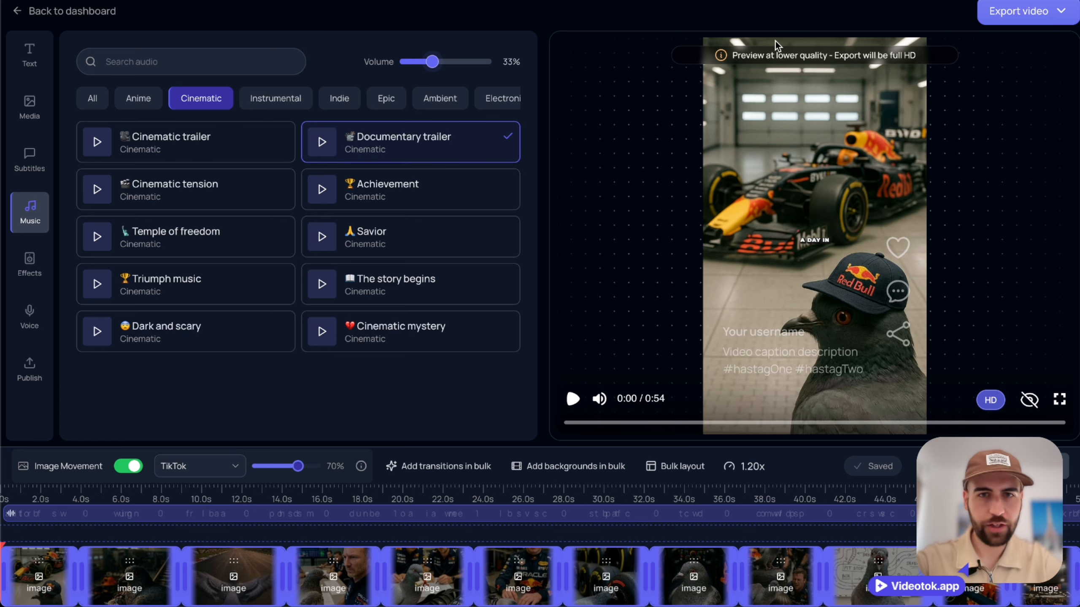
- Add the Whoosh sound effect at the start of the timeline
left_click(29, 268)
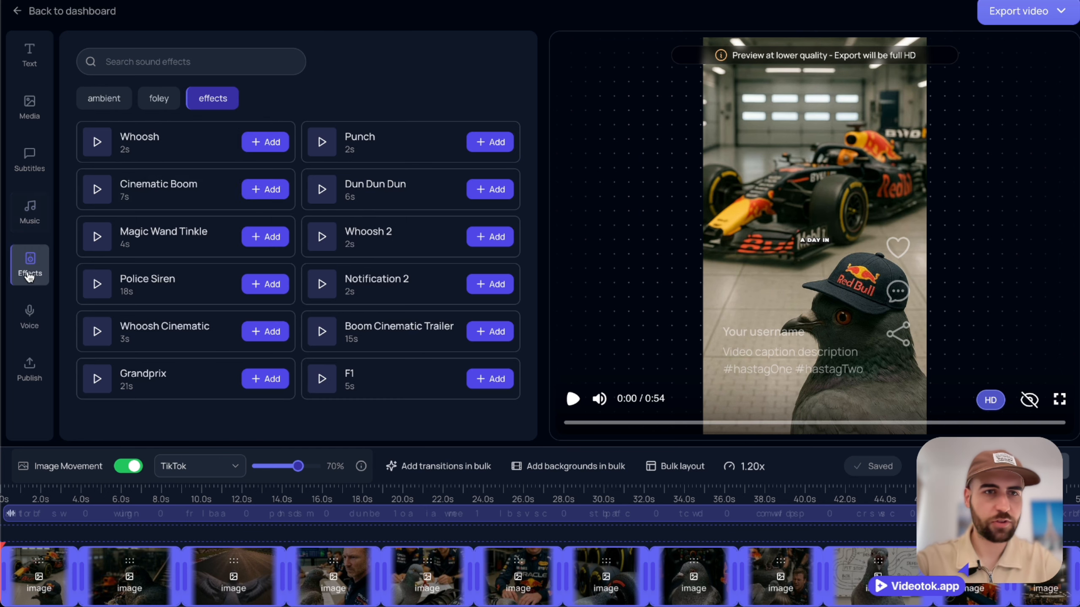
left_click(252, 148)
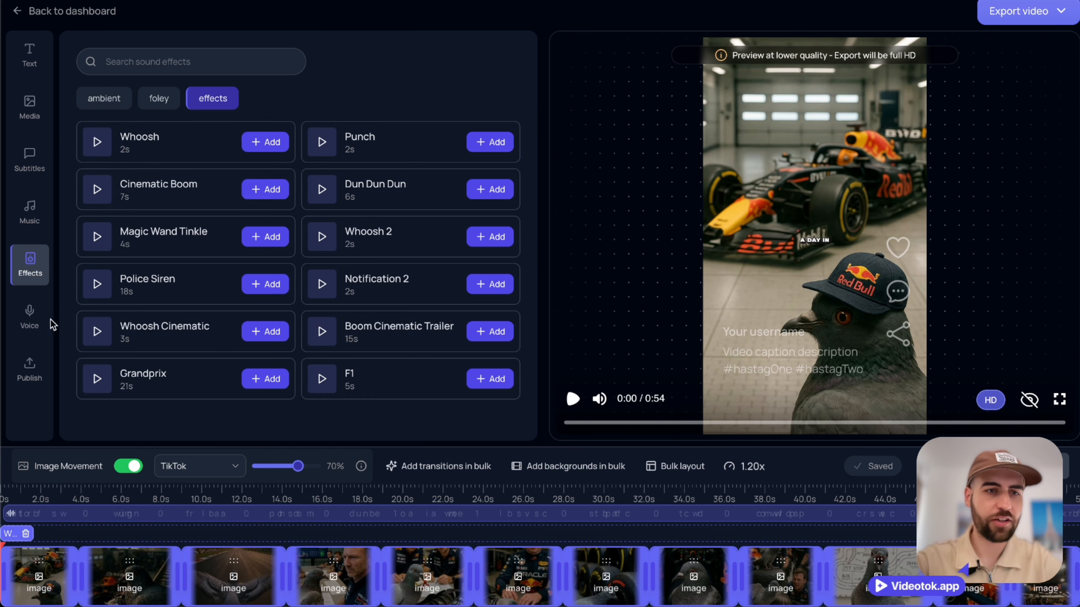
- Export the video in Full HD (1080p)
left_click(30, 55)
left_click(1020, 11)
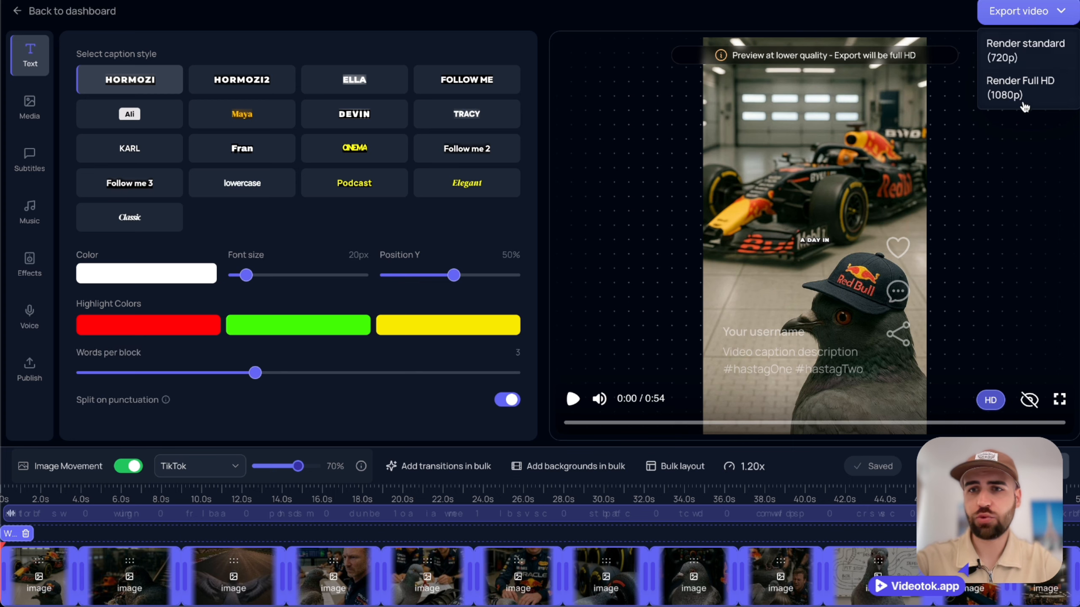
left_click(1025, 91)
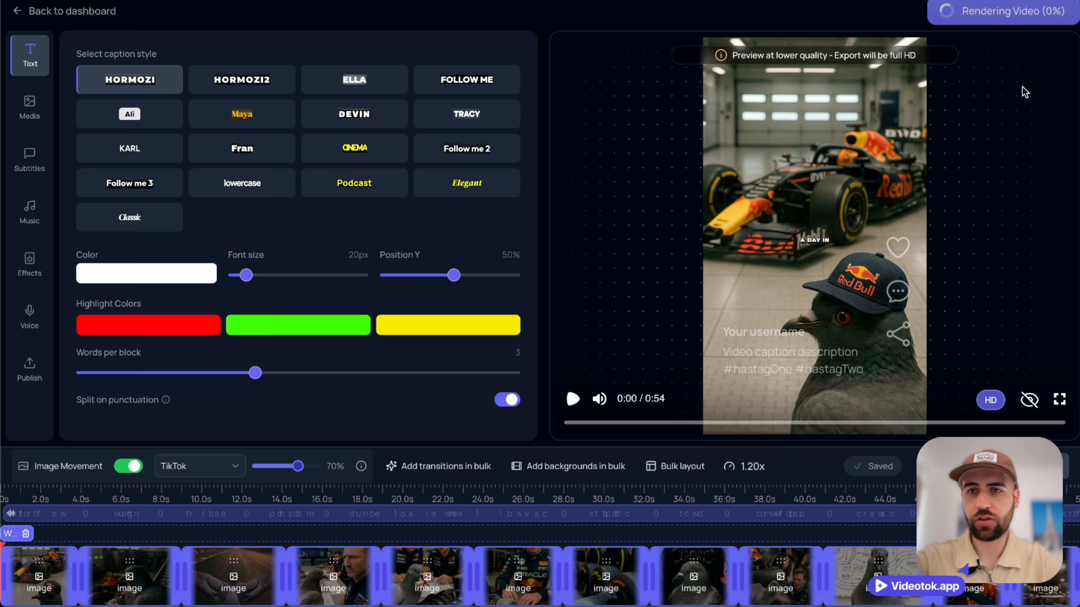
- View the video's media gallery and preview its first two images, closing each preview
left_click(34, 120)
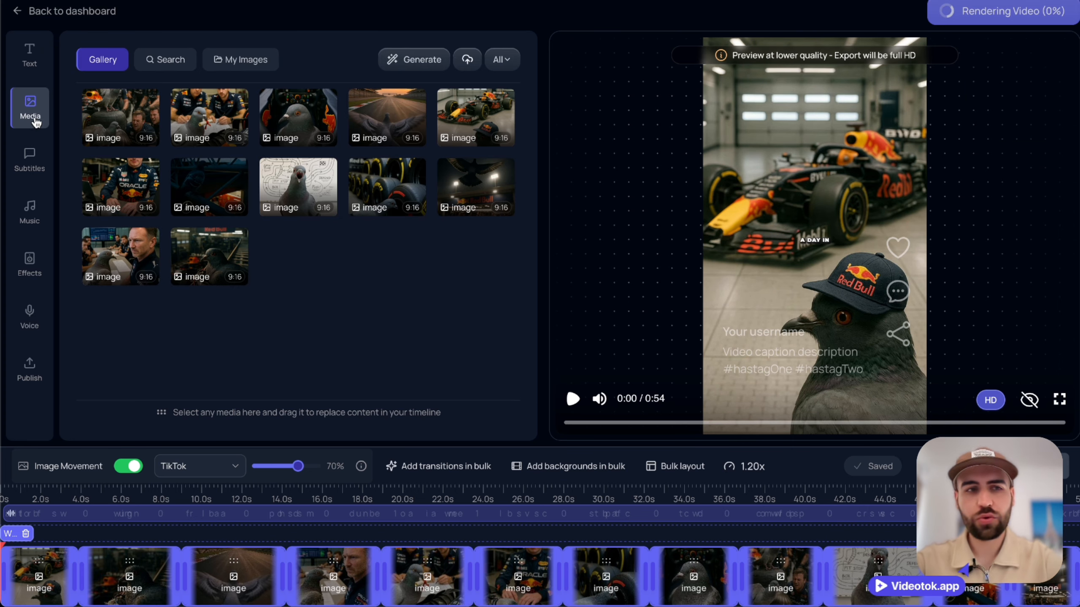
left_click(128, 119)
left_click(326, 162)
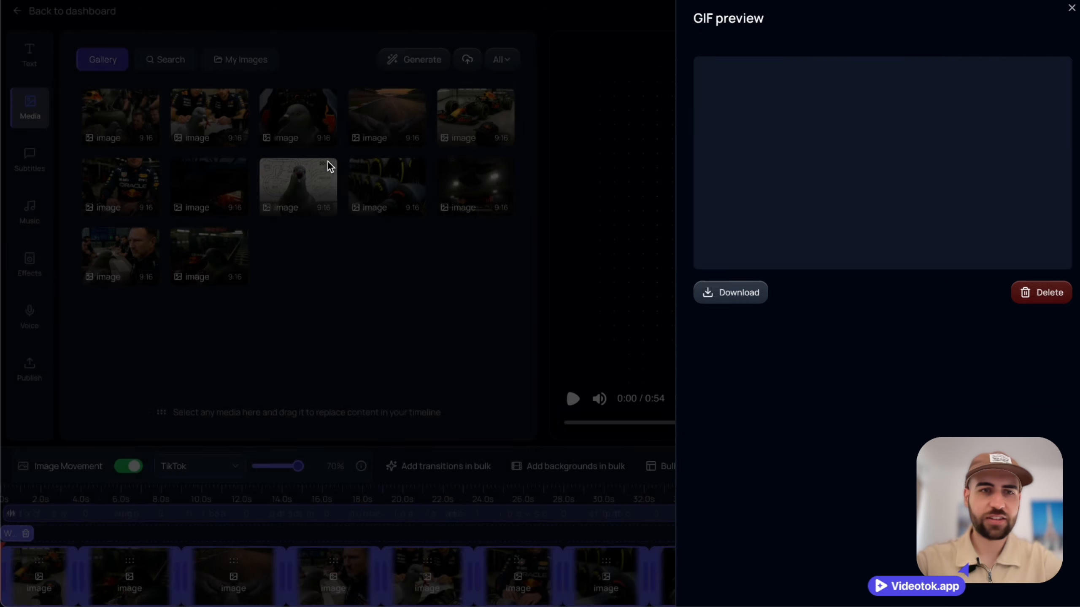
left_click(200, 124)
left_click(342, 184)
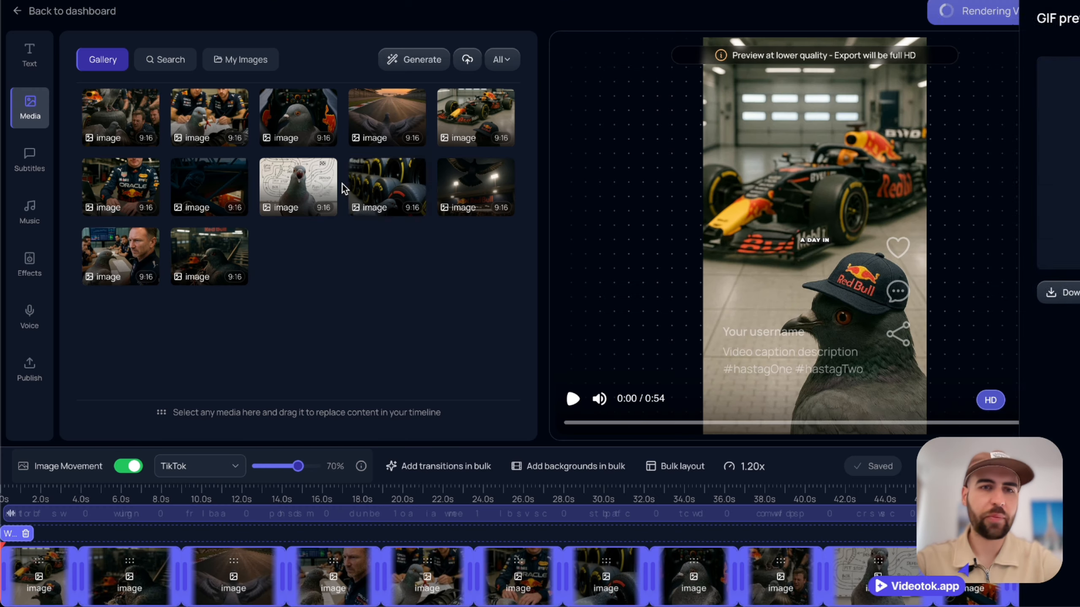
- Generate an image with GPT image High from the prompt "max verstappen with a pidgeon, pov from the pidgeon stealing food from max verstappen"
left_click(414, 70)
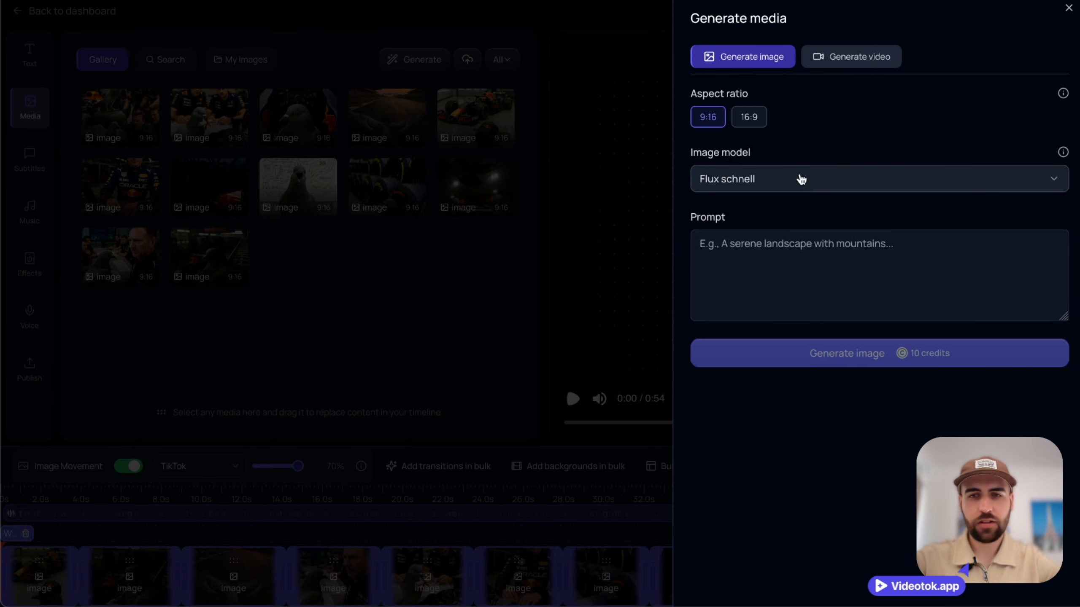
left_click(798, 178)
left_click(796, 587)
left_click(771, 318)
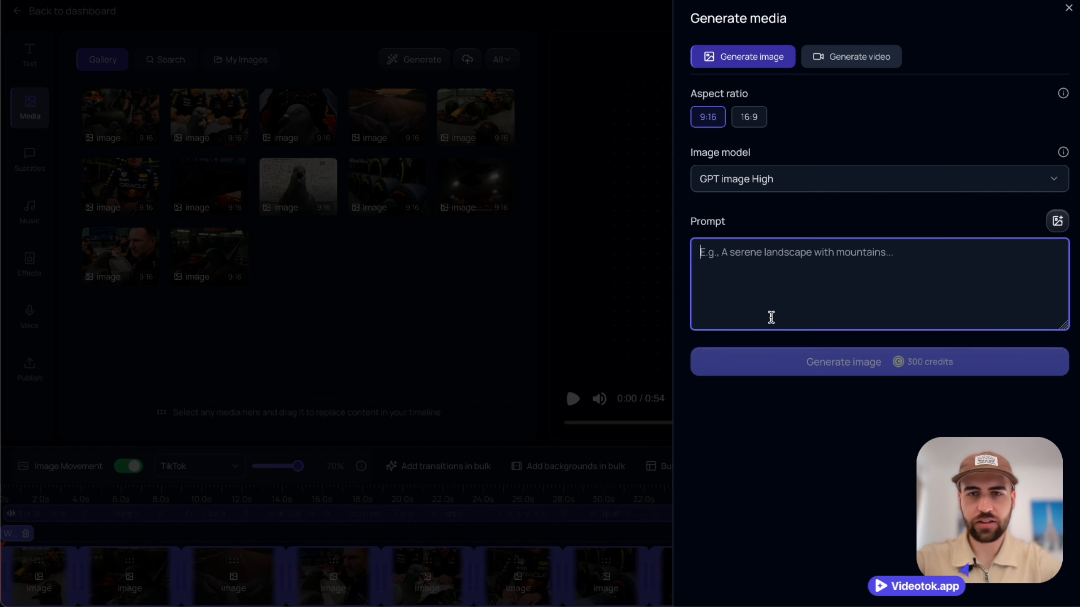
type("ma")
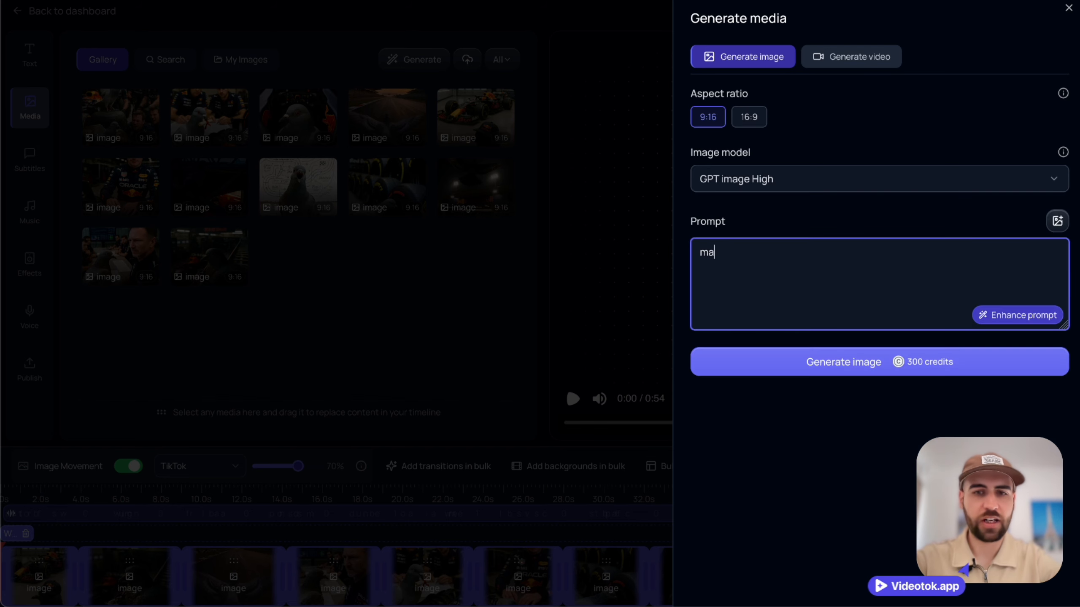
type("x verstappen with")
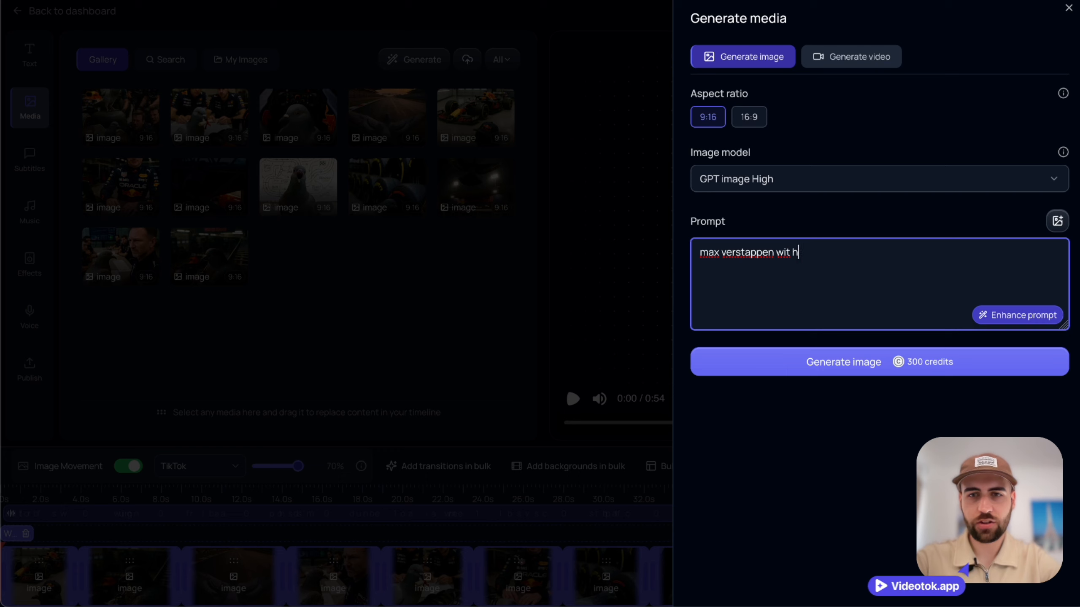
type(" a pidgeon, pov from the ")
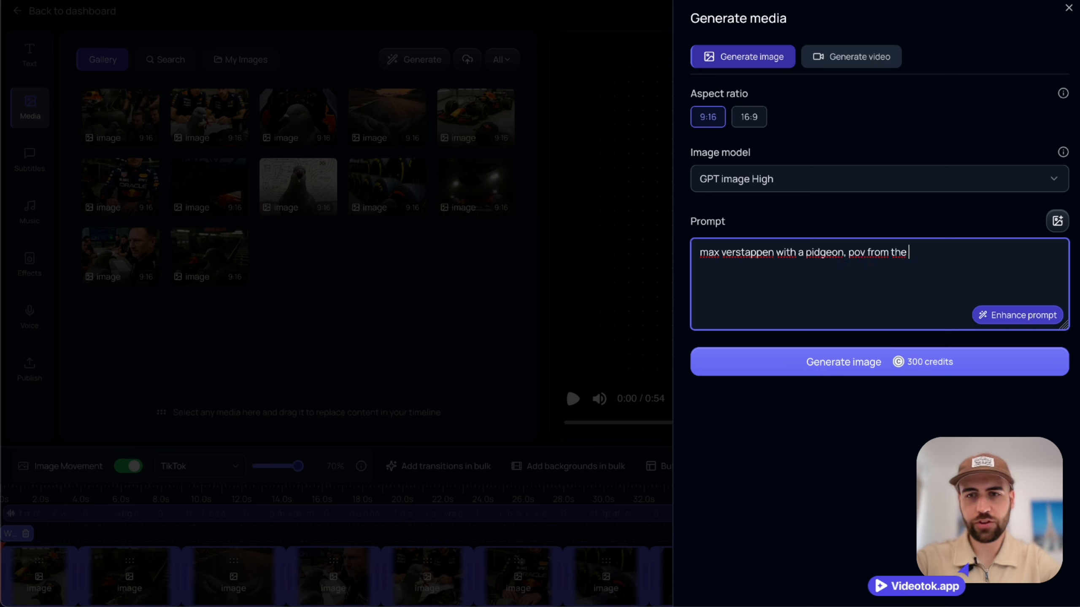
type("pidgeon stealing food from")
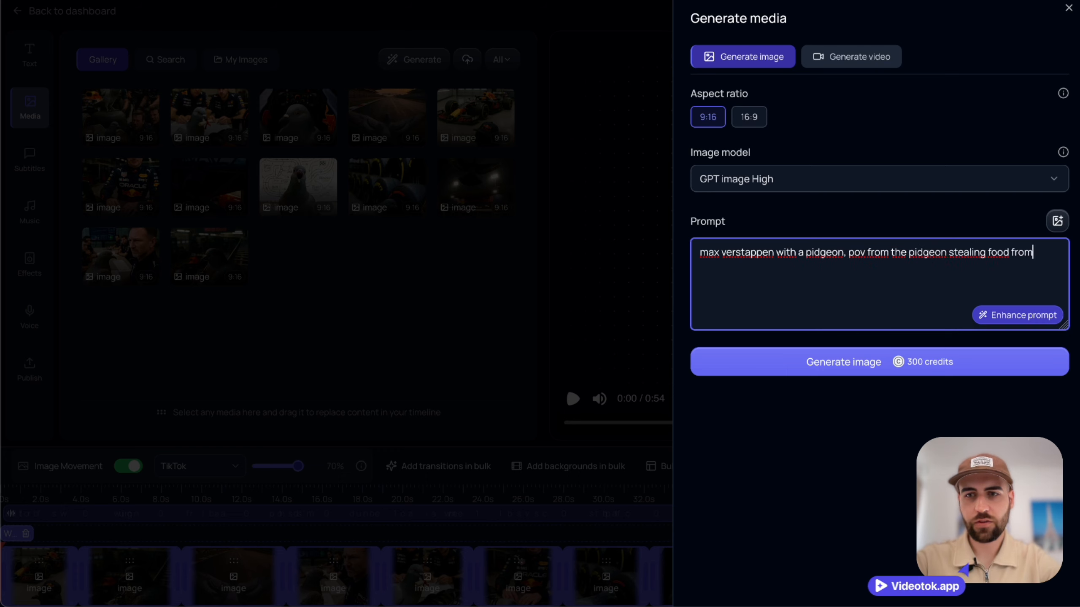
type(" max verstappen")
left_click(814, 361)
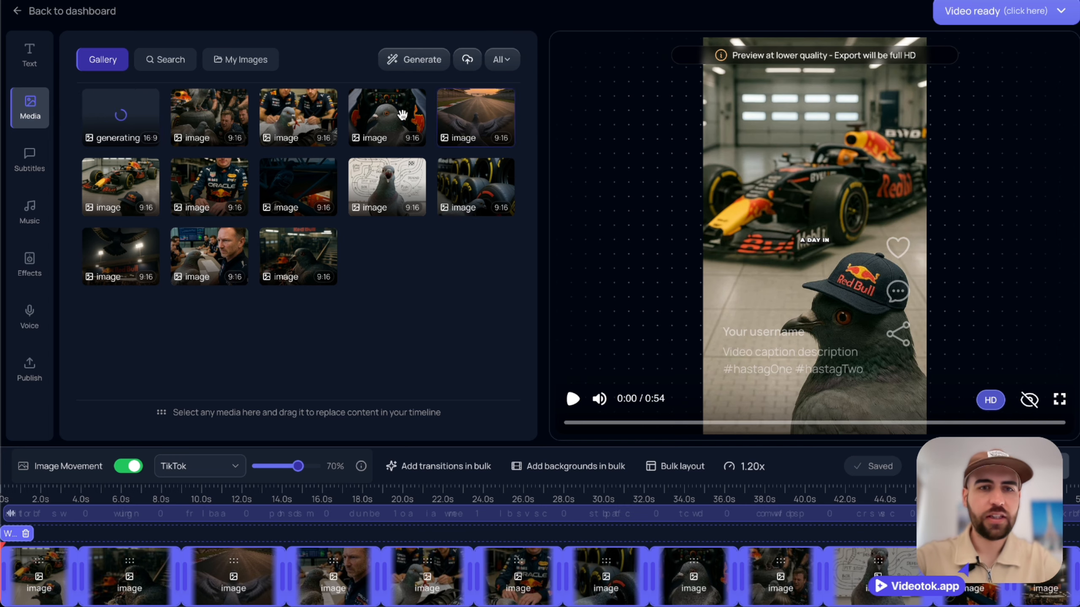
- Add motion to the image of the pigeon before the strategy whiteboard, using Kling 1.6 standard and the predefined Crash Zoom In motion
left_click(402, 187)
left_click(886, 62)
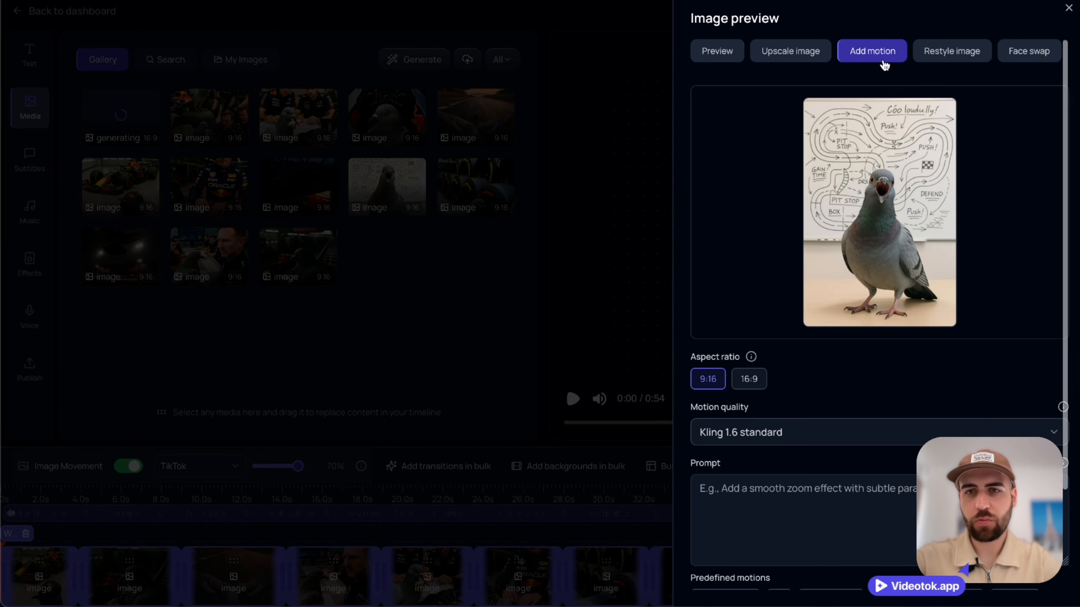
left_click(791, 433)
mouse_move(795, 170)
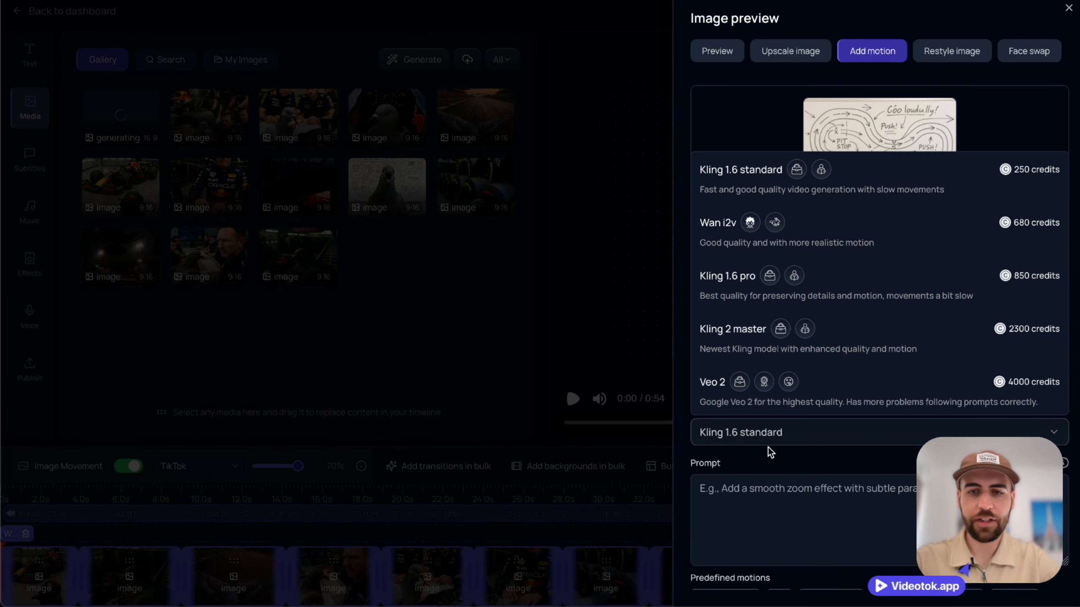
left_click(768, 451)
scroll(781, 482, "down", 3)
left_click(794, 417)
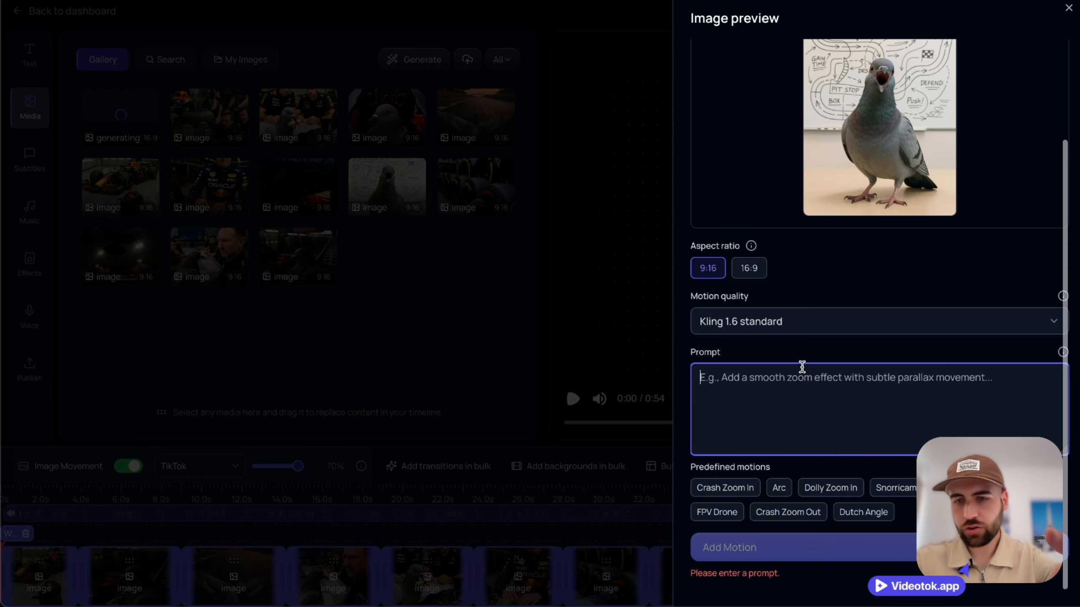
left_click(746, 493)
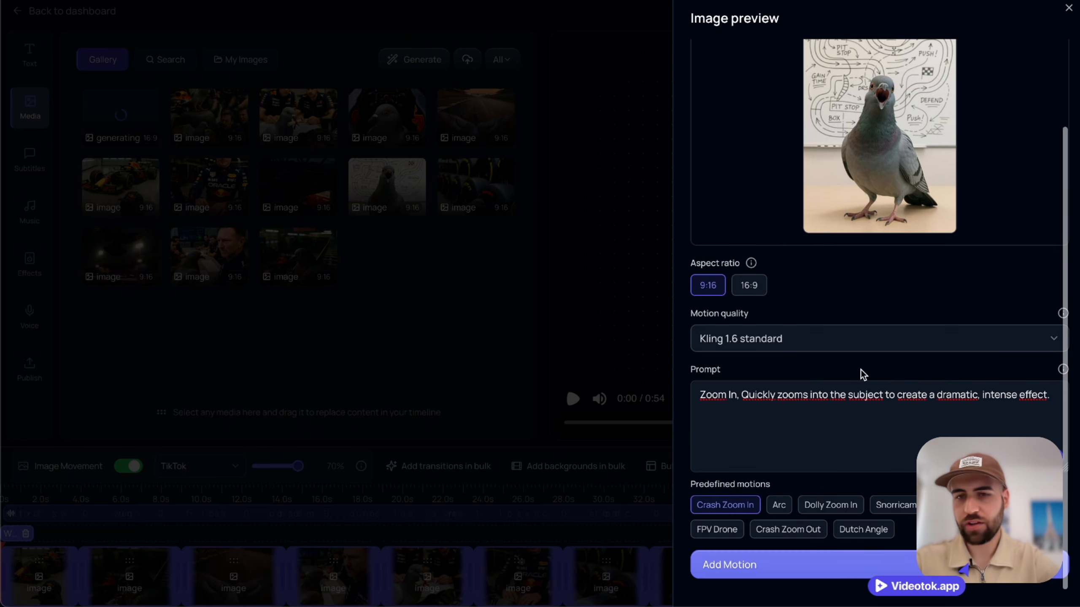
left_click(860, 567)
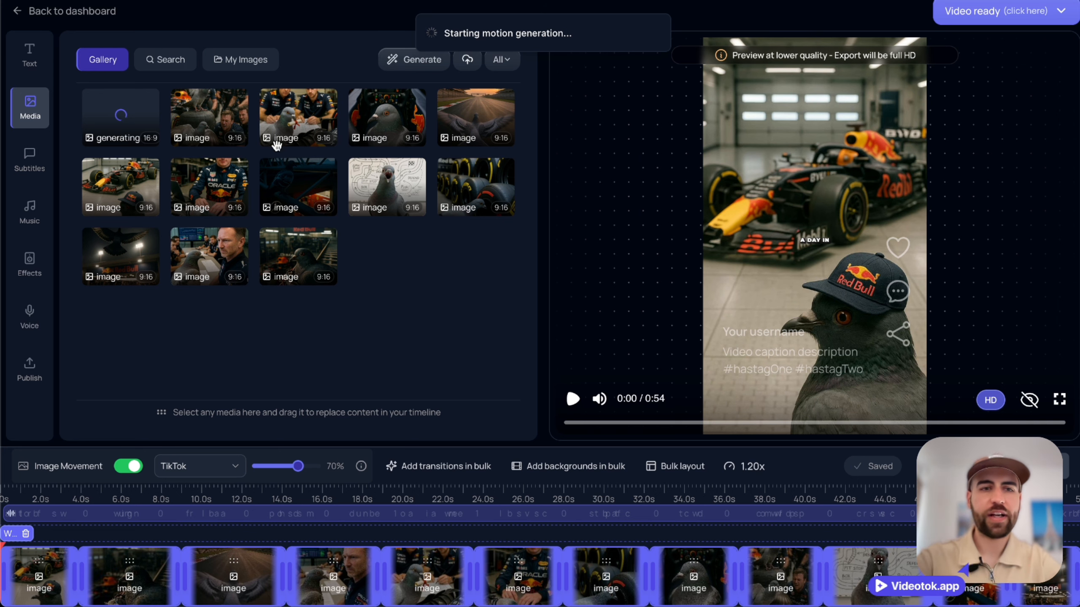
- Preview the generated Max Verstappen image, replace the lunch break clip with it on the timeline, and check the frame at 0:24
left_click_drag(222, 110, 310, 112)
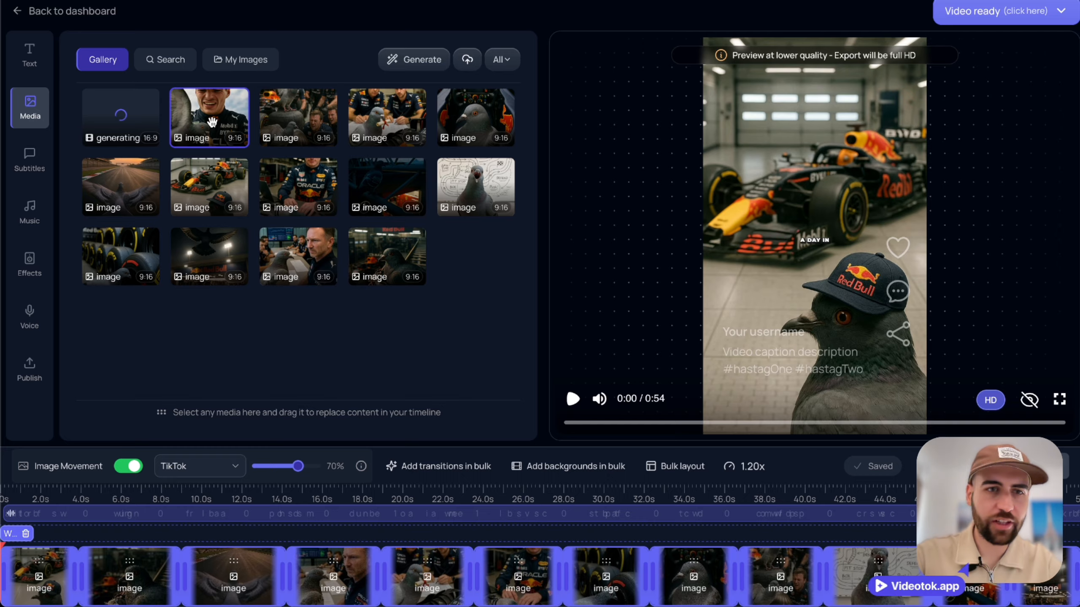
left_click(212, 123)
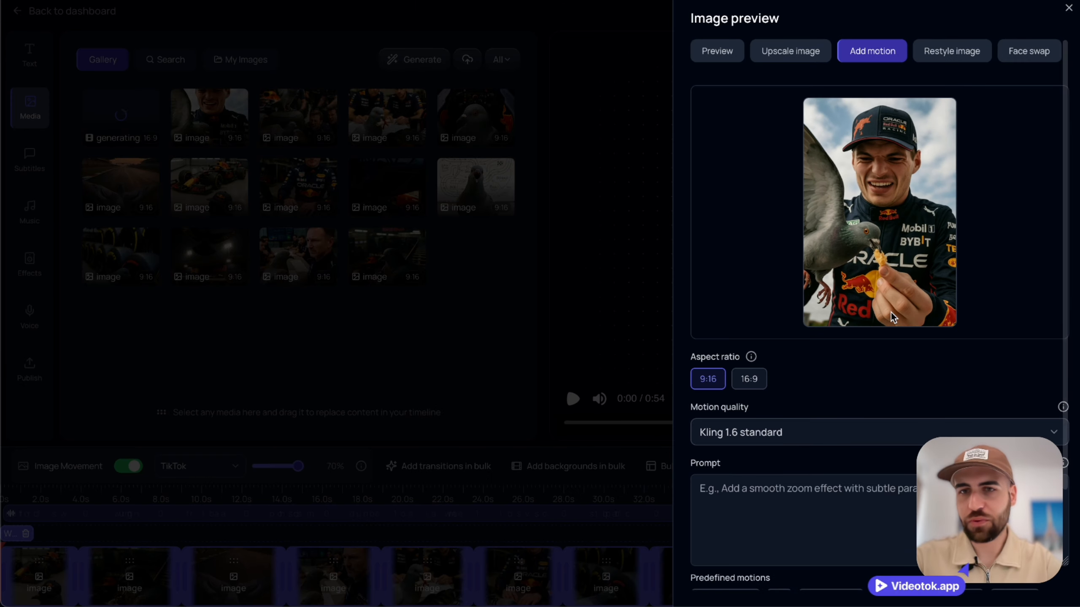
left_click(467, 318)
left_click(511, 493)
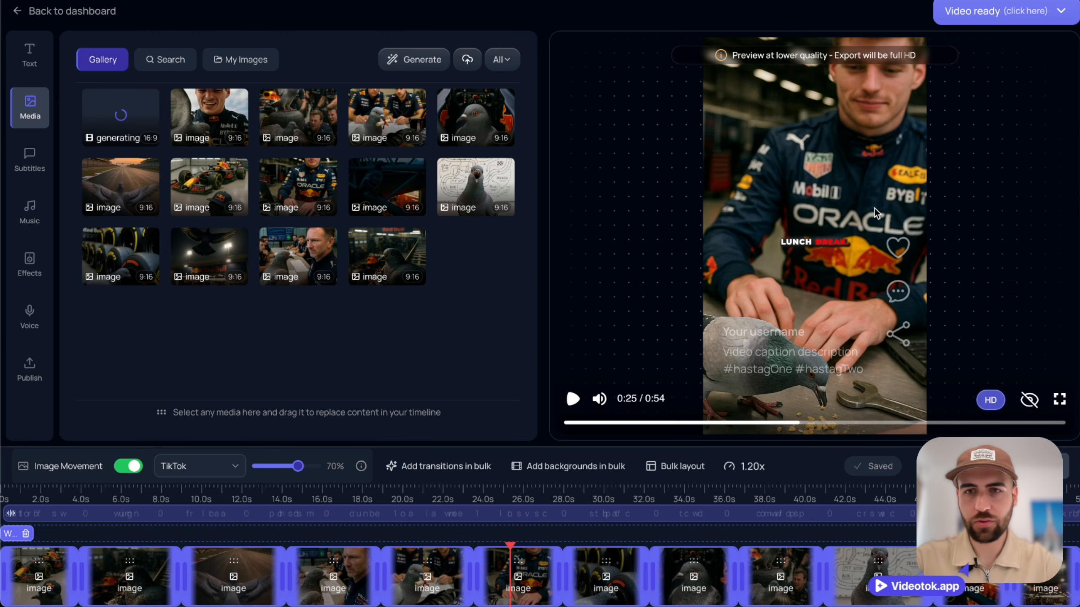
left_click_drag(203, 111, 519, 566)
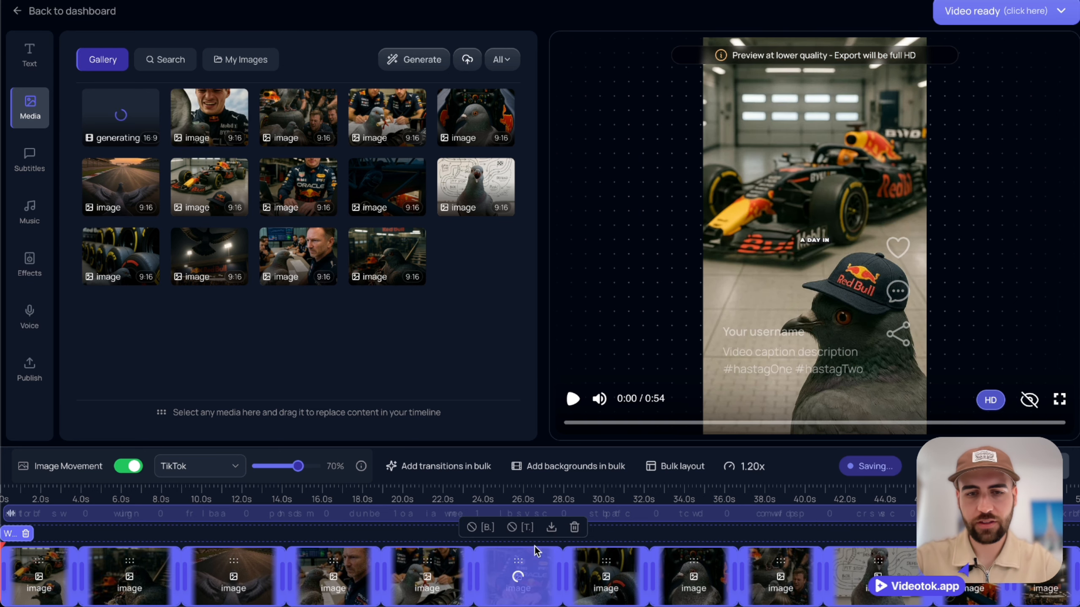
left_click(501, 499)
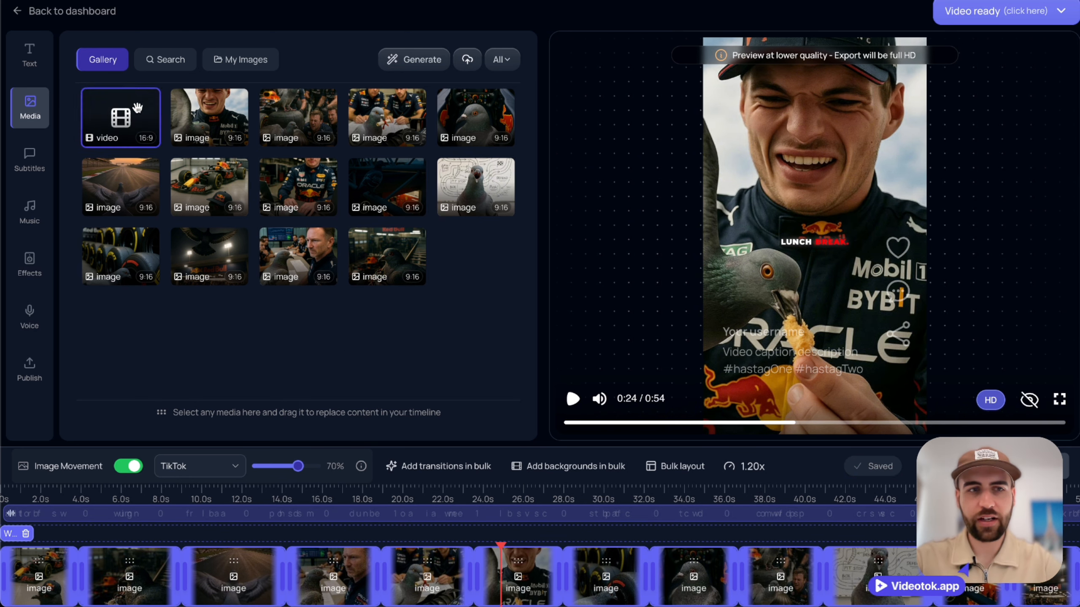
- Play the generated whiteboard pigeon video in its preview, replay its beginning, and close the preview
left_click(121, 113)
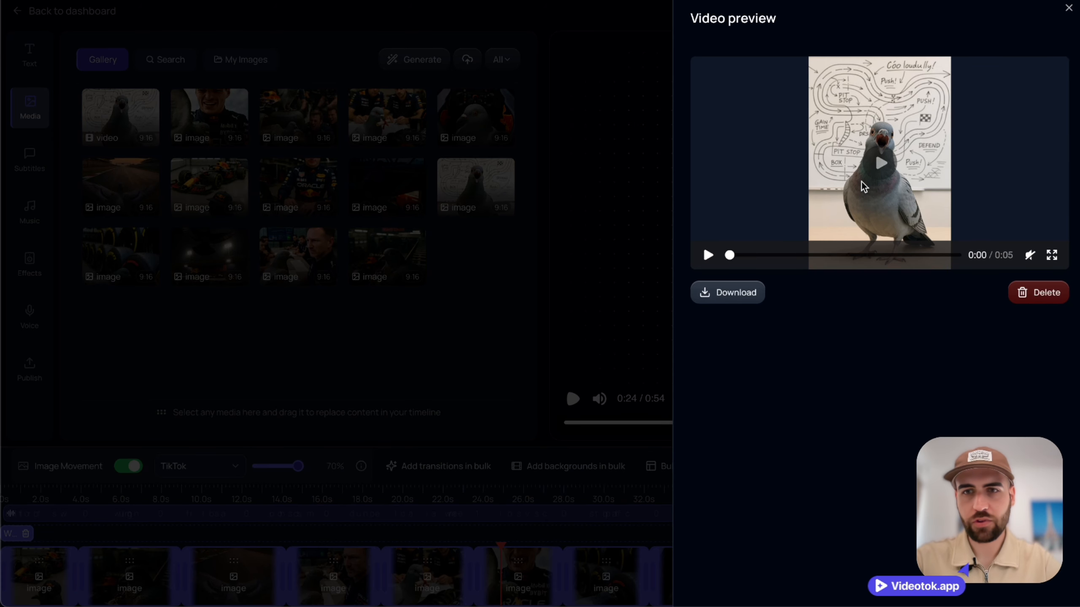
left_click(880, 168)
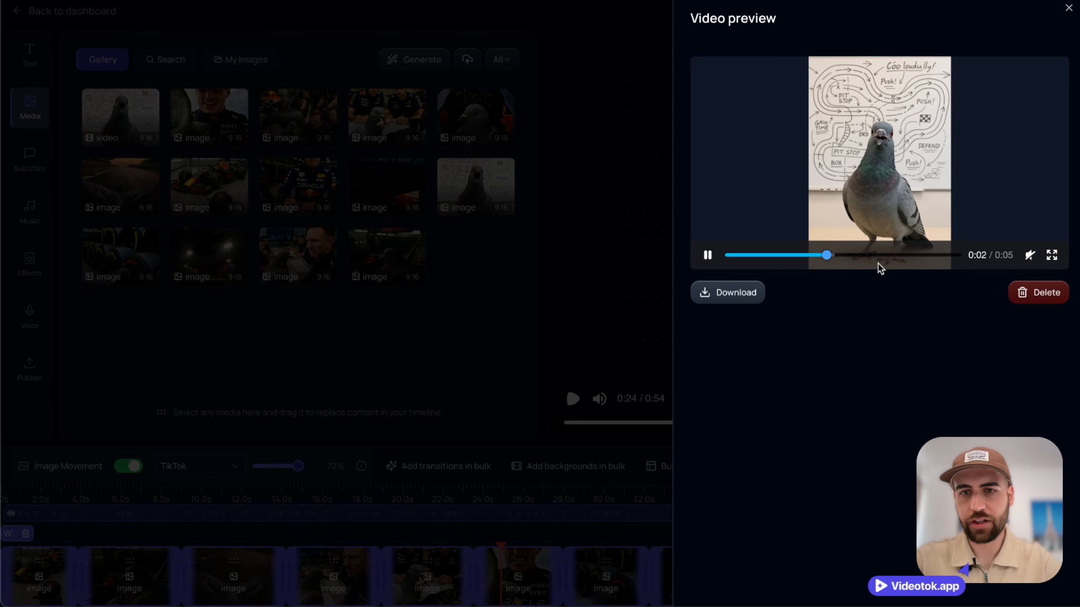
left_click(737, 255)
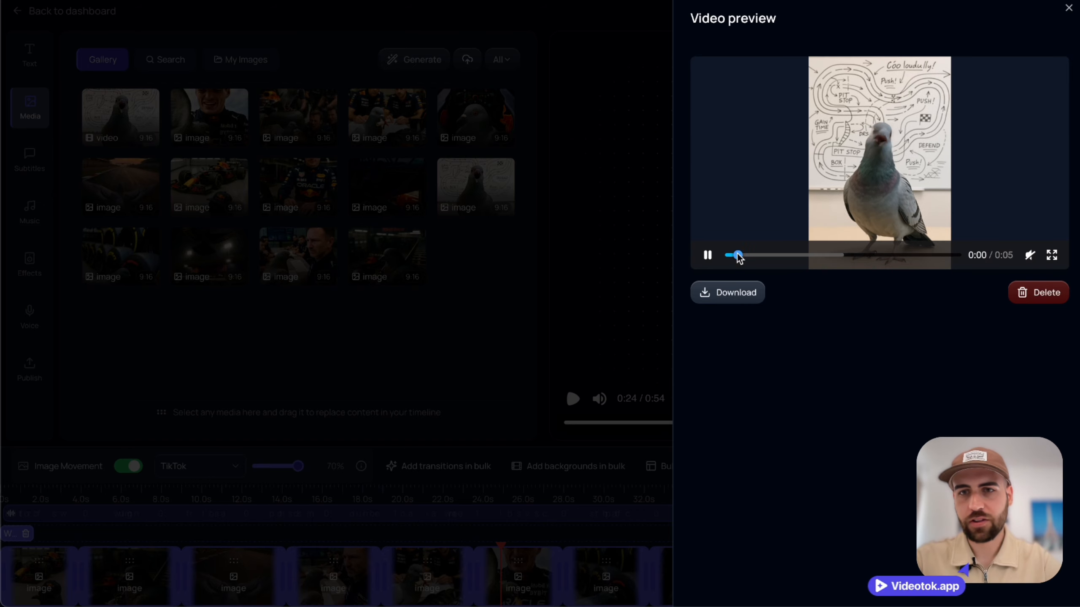
left_click(707, 255)
left_click(1068, 8)
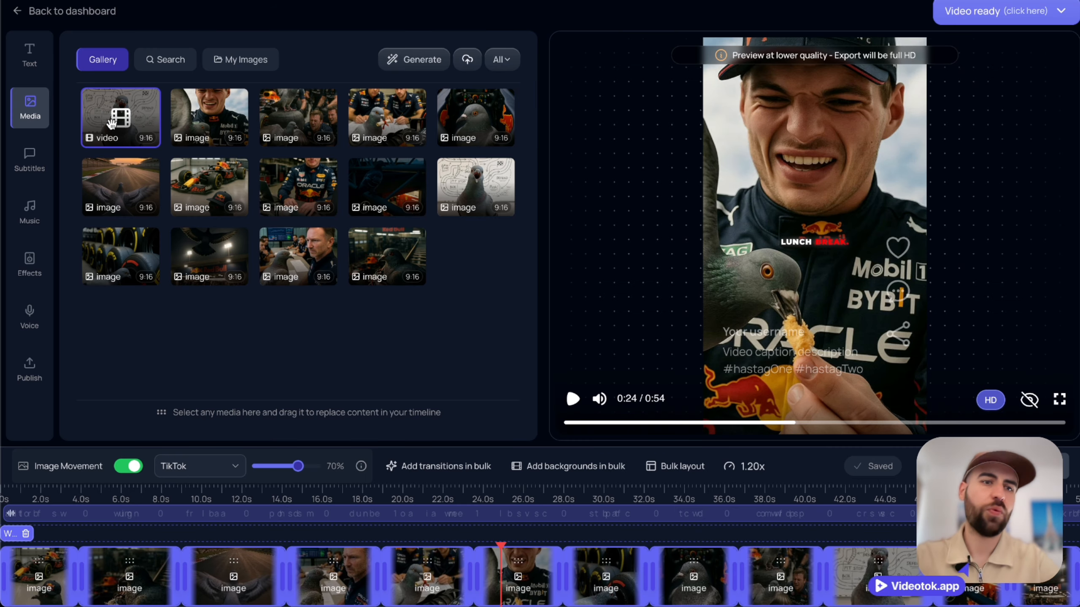
- Replace the whiteboard pigeon image on the timeline with its generated video and play the result from 0:42
left_click_drag(108, 106, 852, 557)
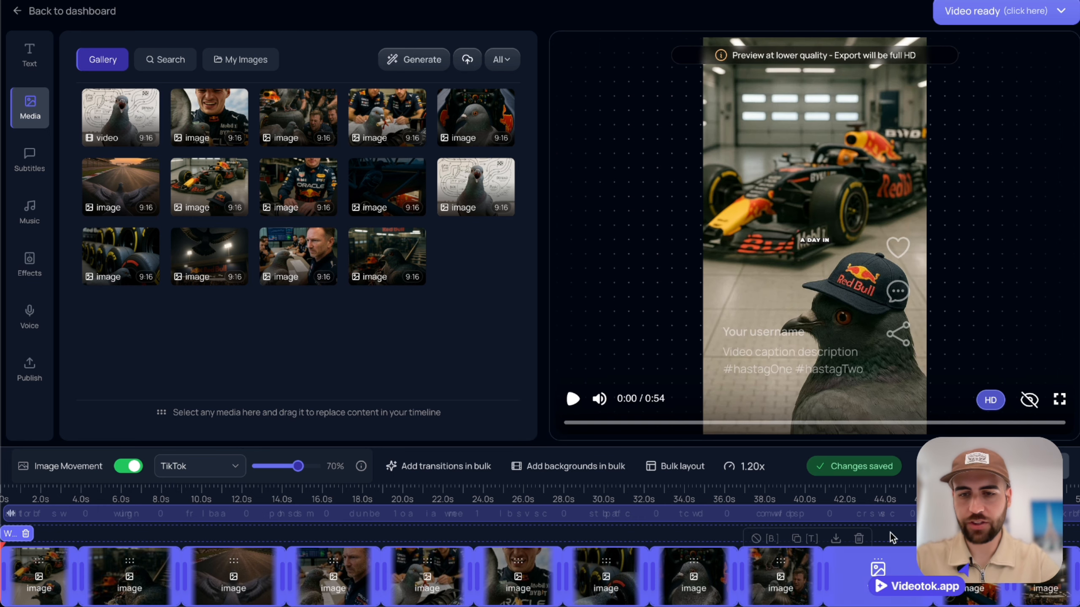
left_click(852, 497)
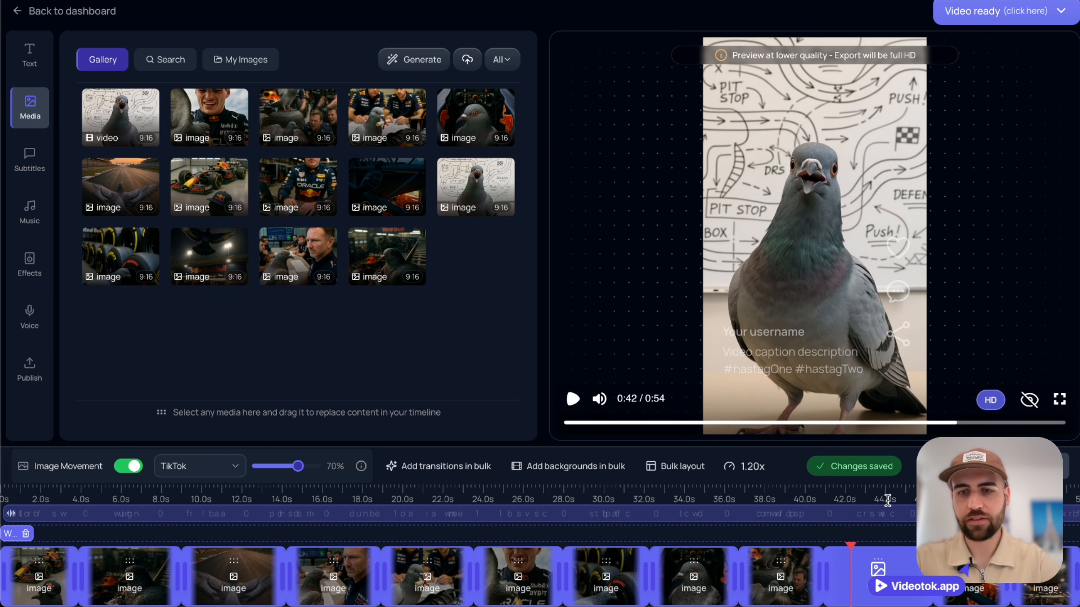
left_click(573, 399)
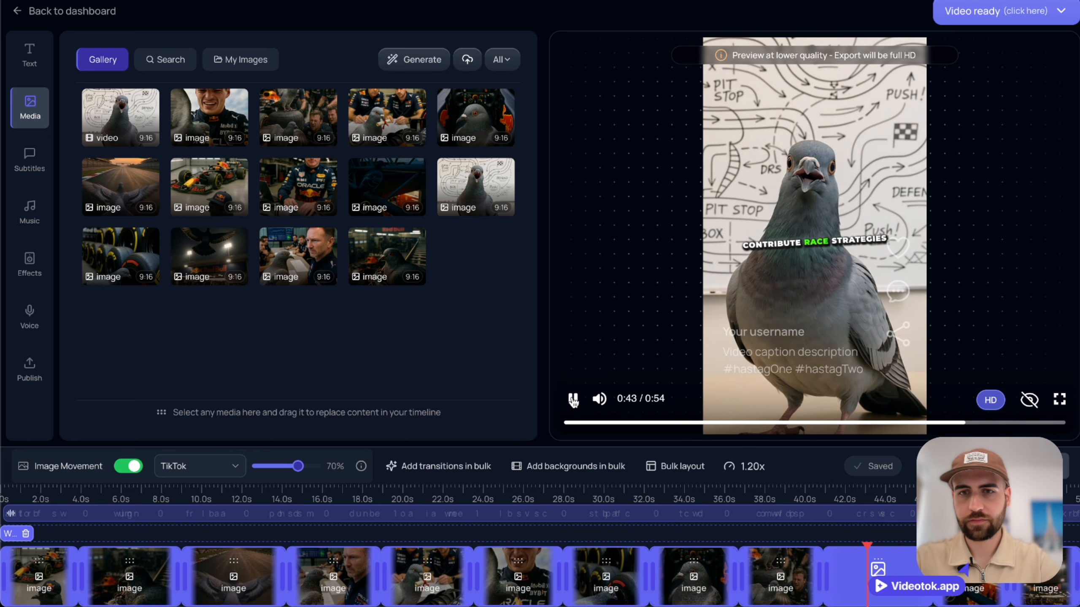
left_click(573, 399)
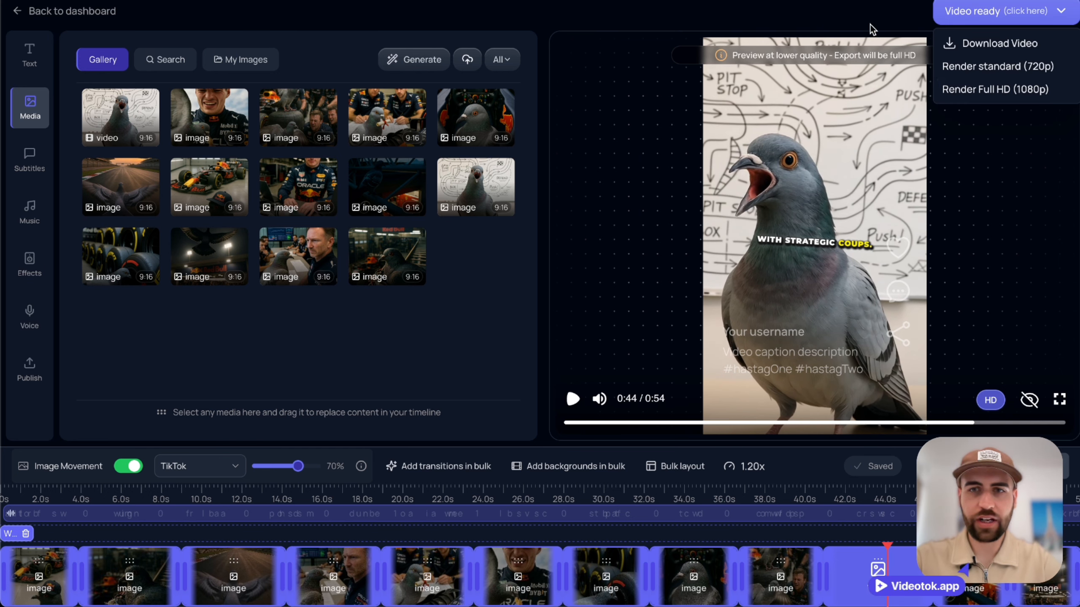
- Download the rendered video and return to the dashboard
mouse_move(908, 29)
left_click(957, 41)
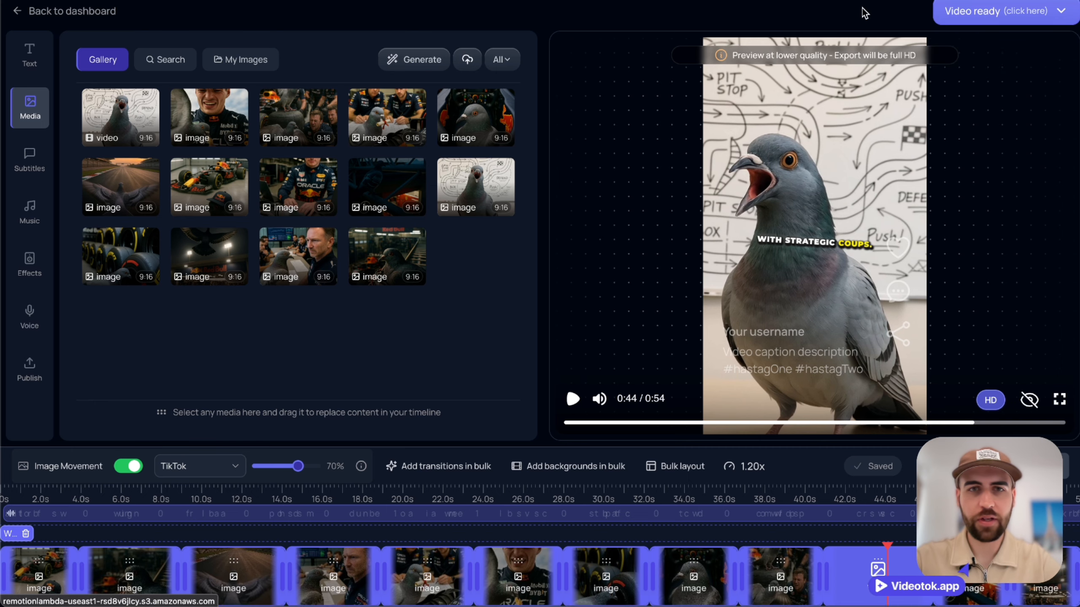
left_click(908, 18)
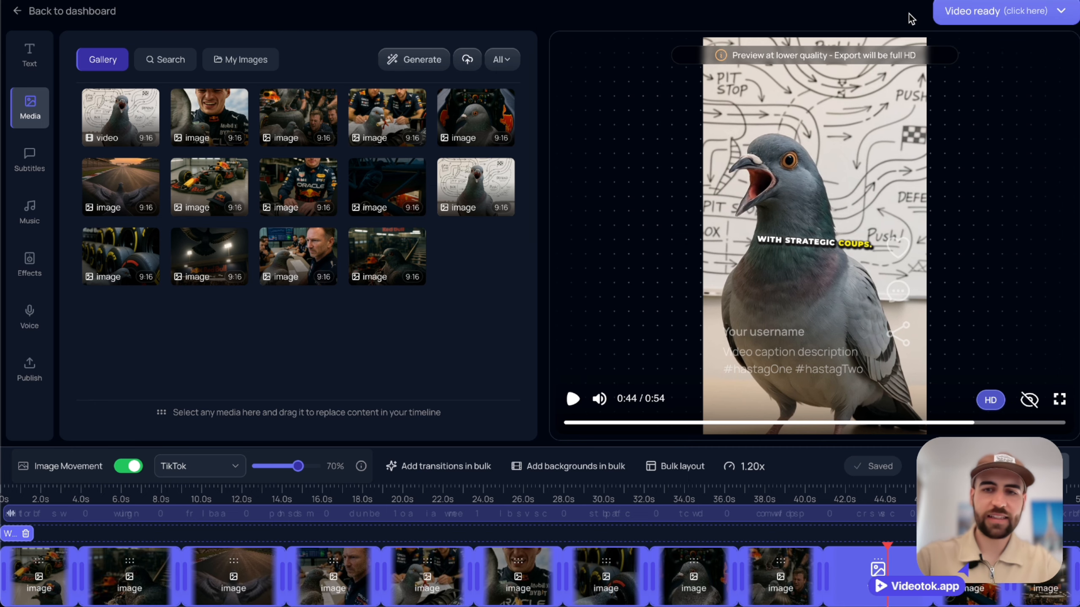
left_click(39, 7)
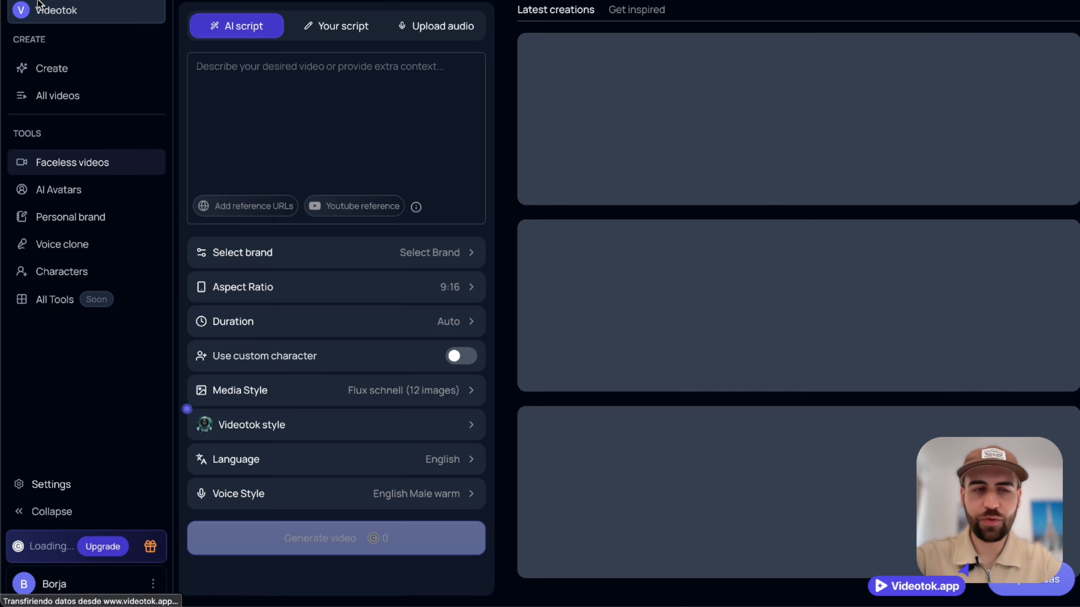